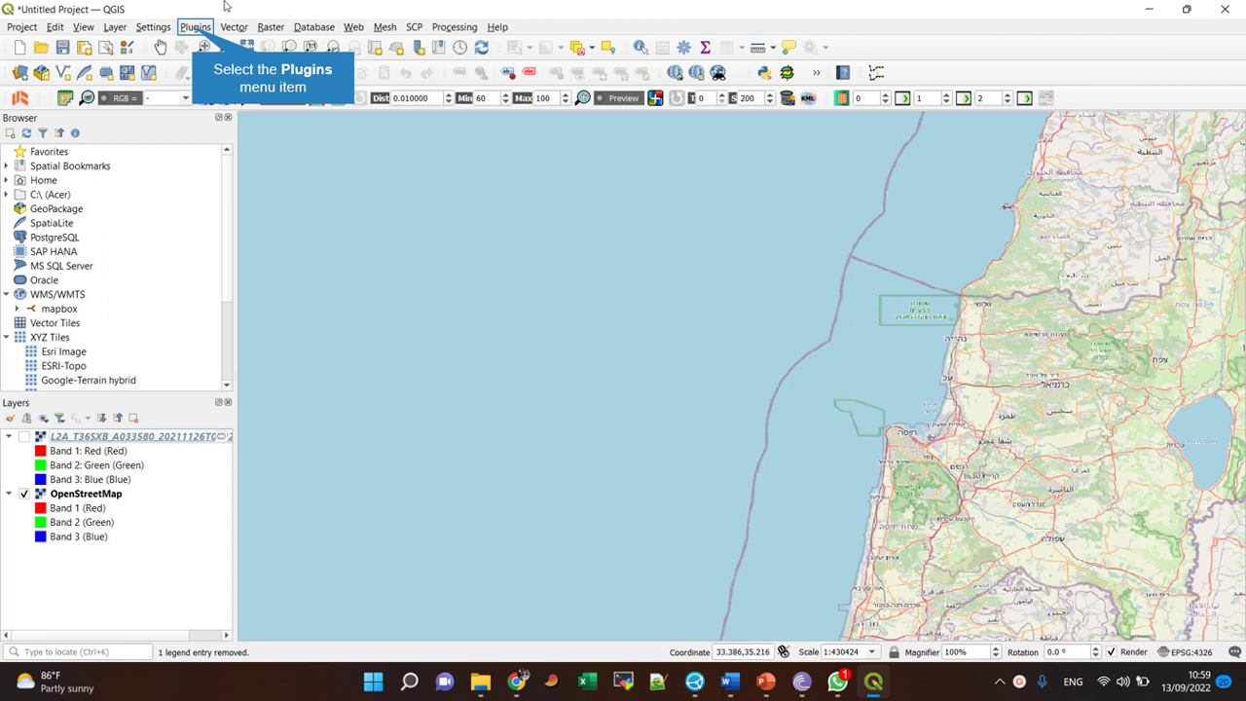
Open Download products from the SCP plugin menu.
{"action": "left_click", "coordinate": [195, 28]}
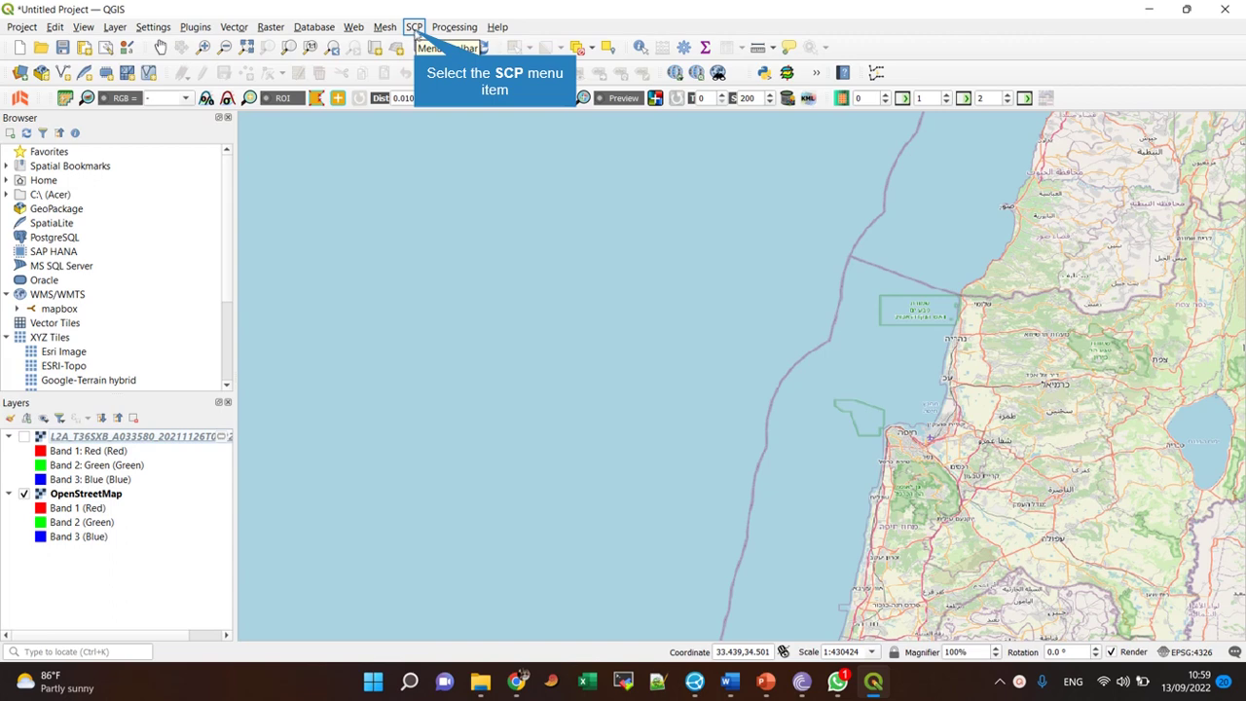
{"action": "left_click", "coordinate": [416, 29]}
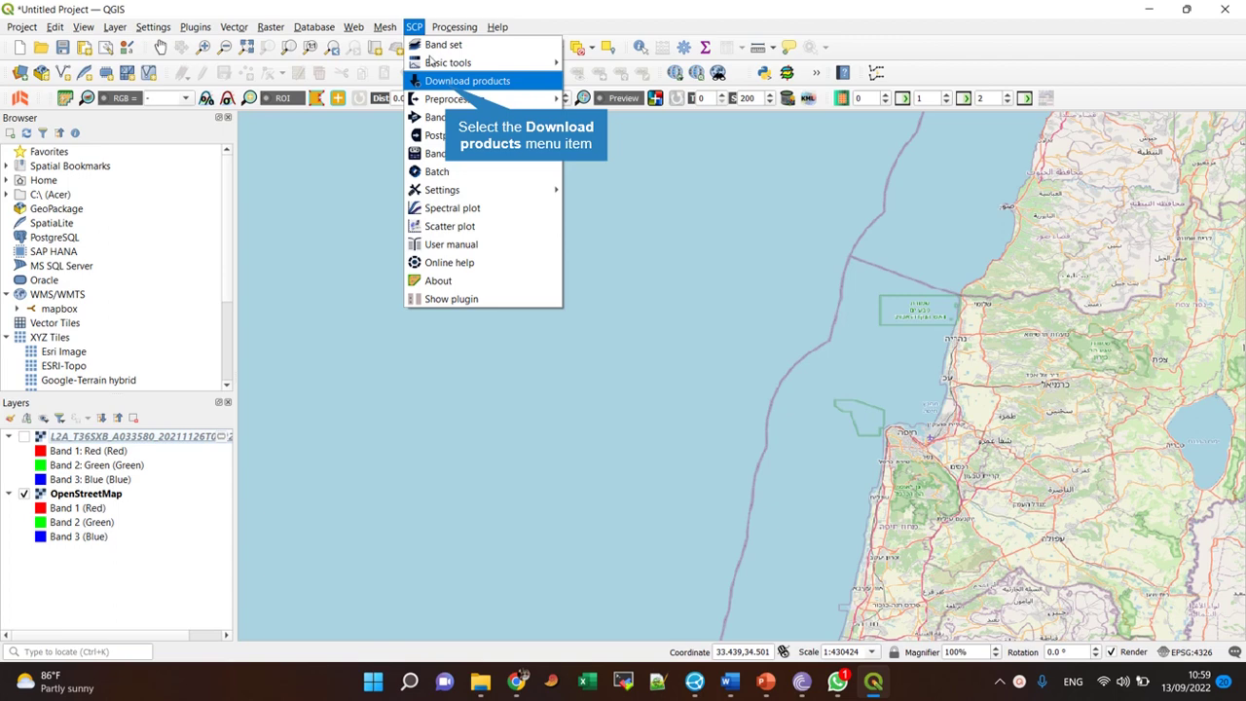
{"action": "left_click", "coordinate": [447, 84]}
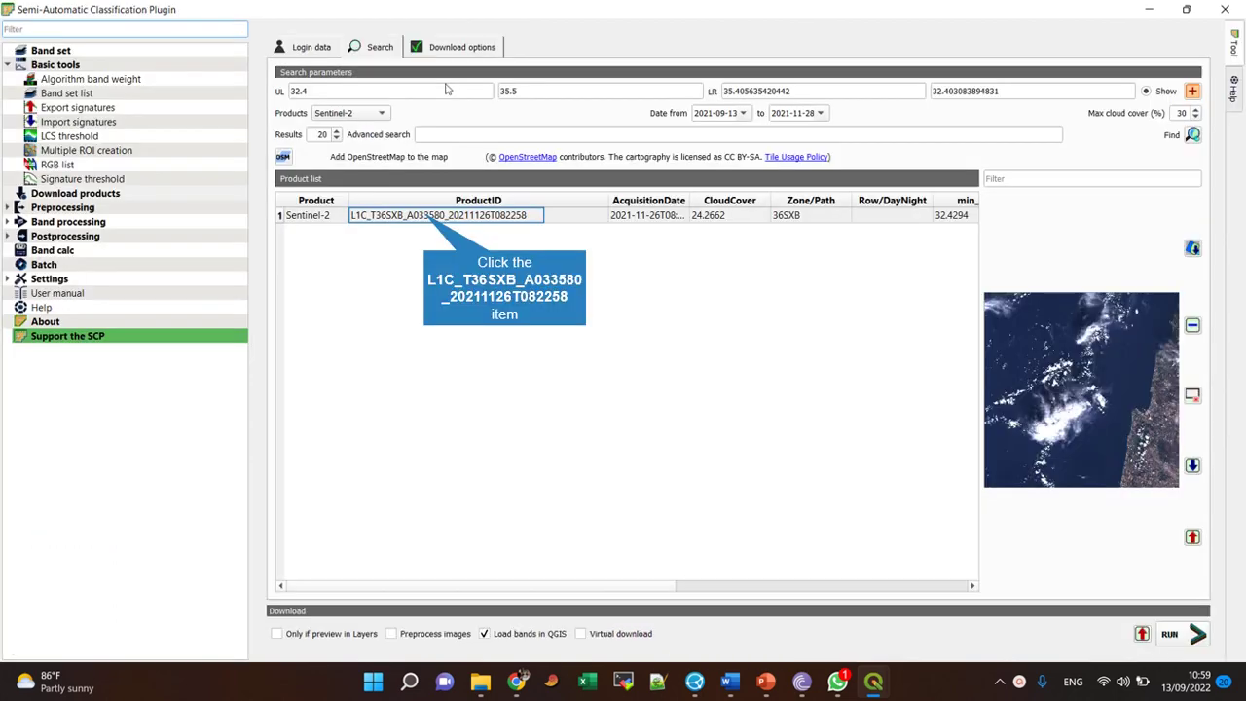
Remove the old November 2021 Sentinel-2 product from the list and collapse Basic tools.
{"action": "left_click", "coordinate": [425, 216]}
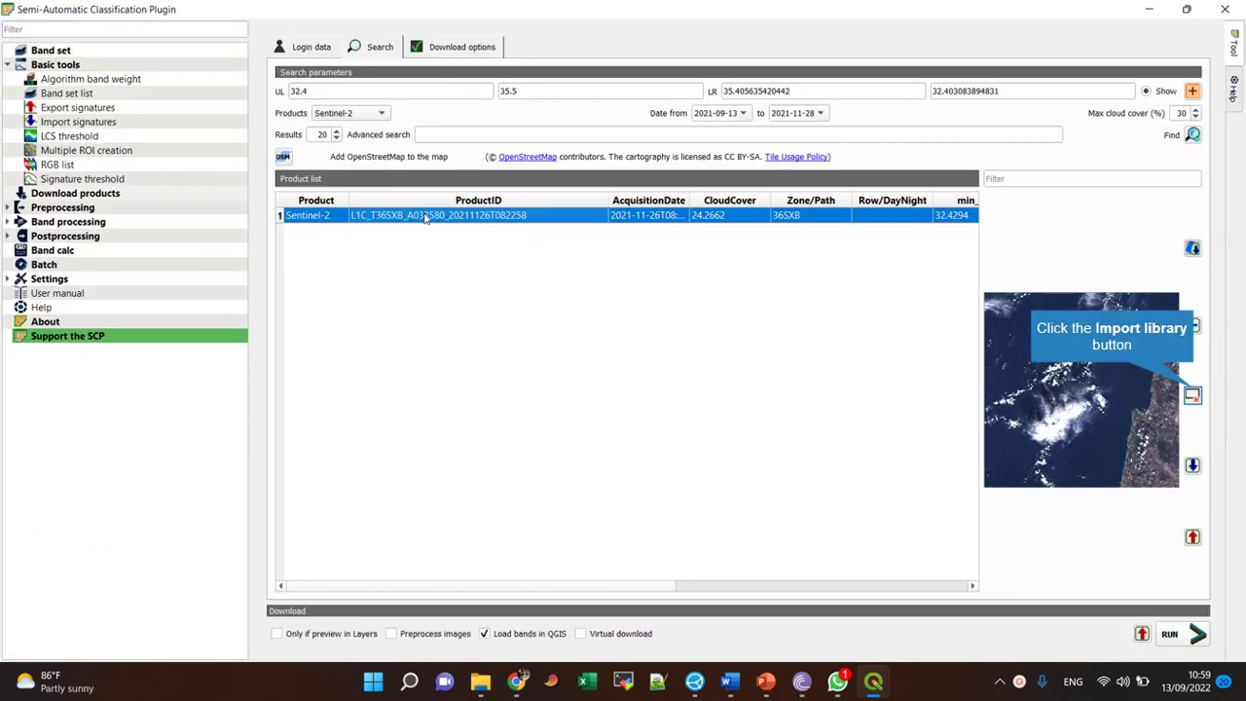
{"action": "left_click", "coordinate": [1192, 396]}
{"action": "left_click", "coordinate": [643, 347]}
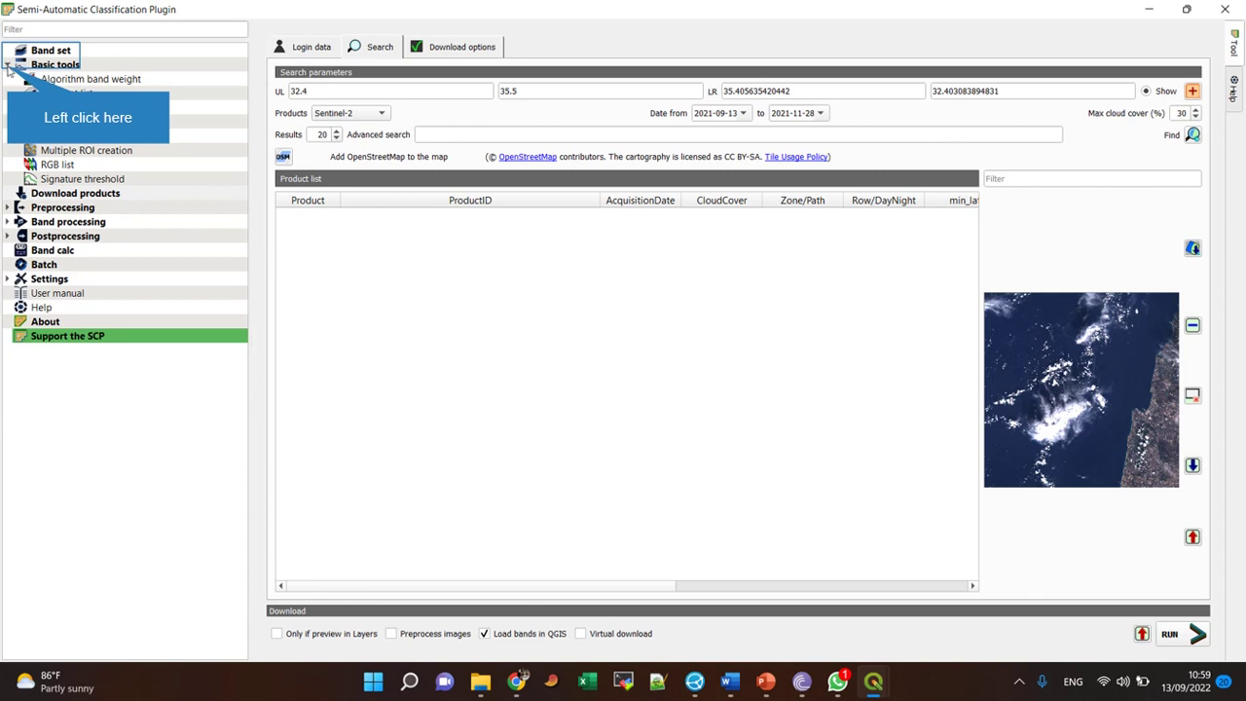
{"action": "left_click", "coordinate": [7, 65]}
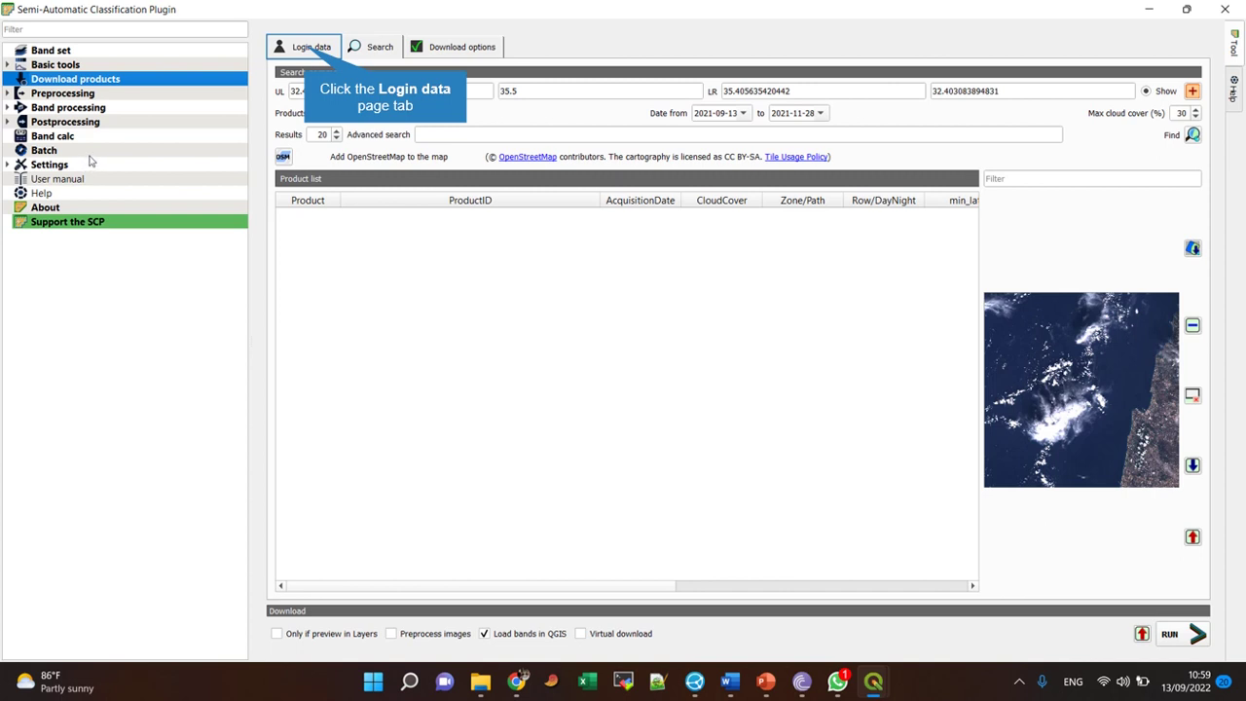
Check the saved Sentinel user and password, then open the USGS ers.cr.usgs.gov registration site.
{"action": "left_click", "coordinate": [306, 49]}
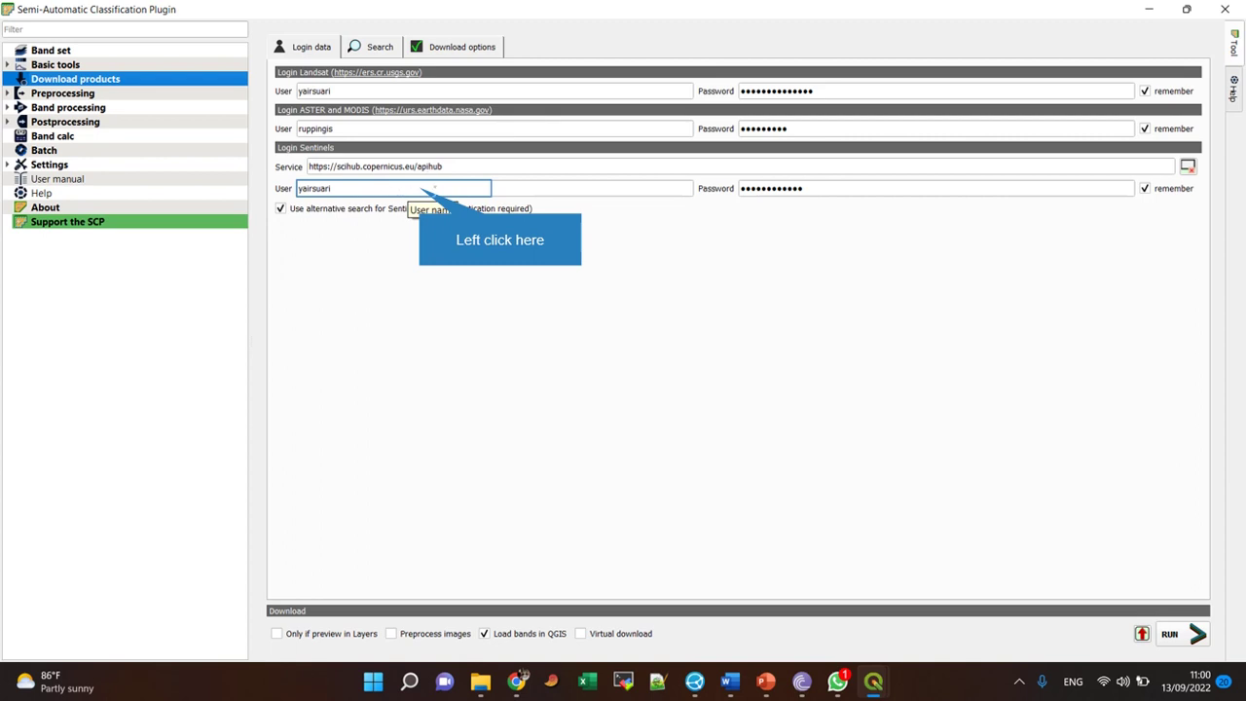
{"action": "left_click", "coordinate": [428, 187]}
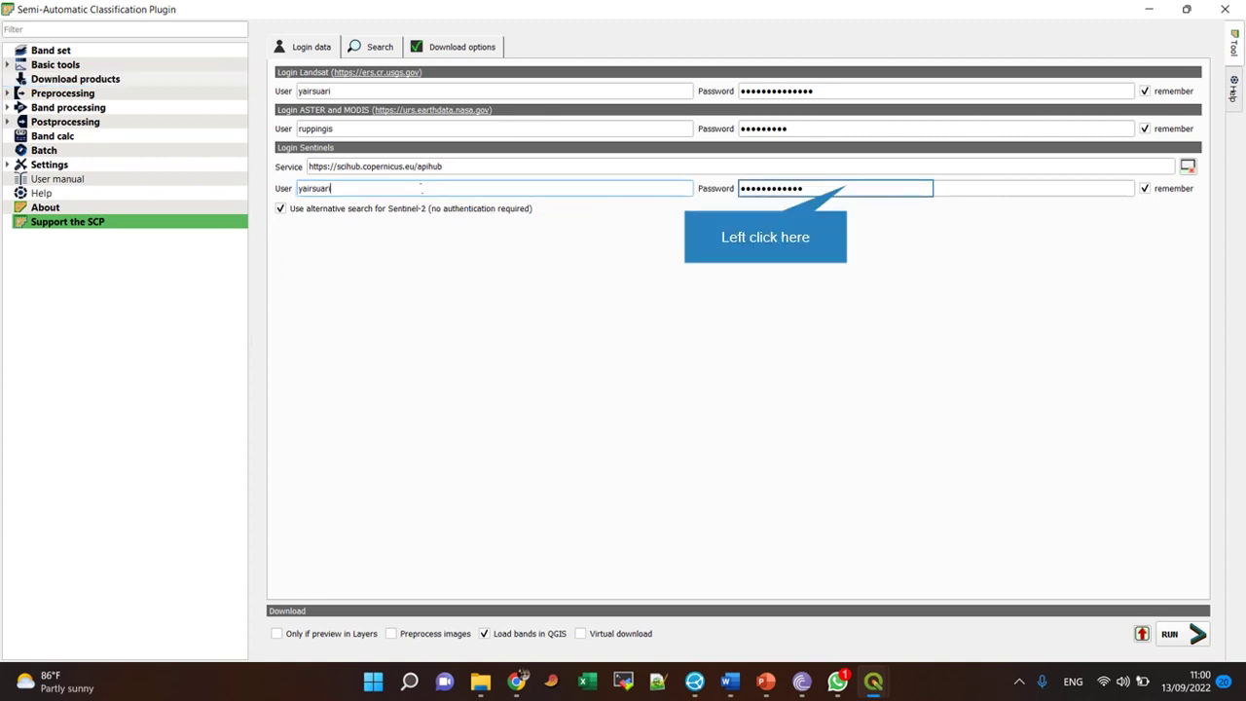
{"action": "left_click", "coordinate": [818, 188]}
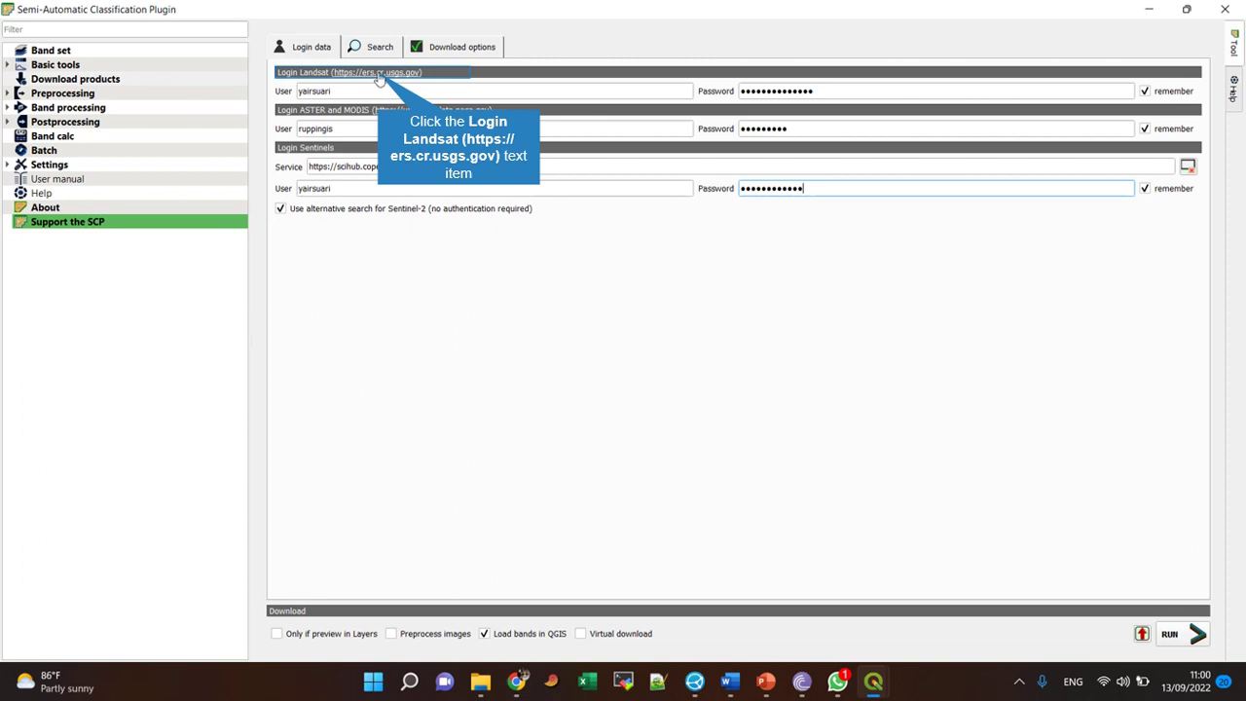
{"action": "left_click", "coordinate": [380, 78]}
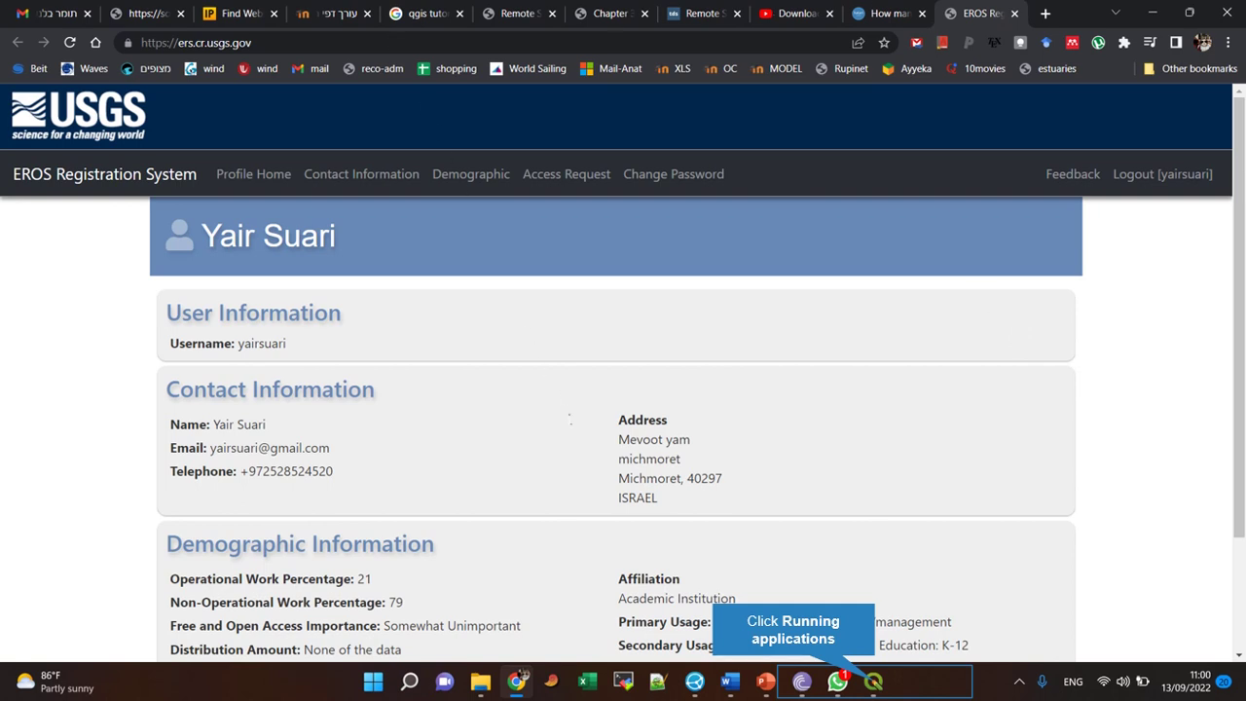
Switch from Chrome back to the Semi-Automatic Classification Plugin window via the taskbar.
{"action": "left_click", "coordinate": [959, 612]}
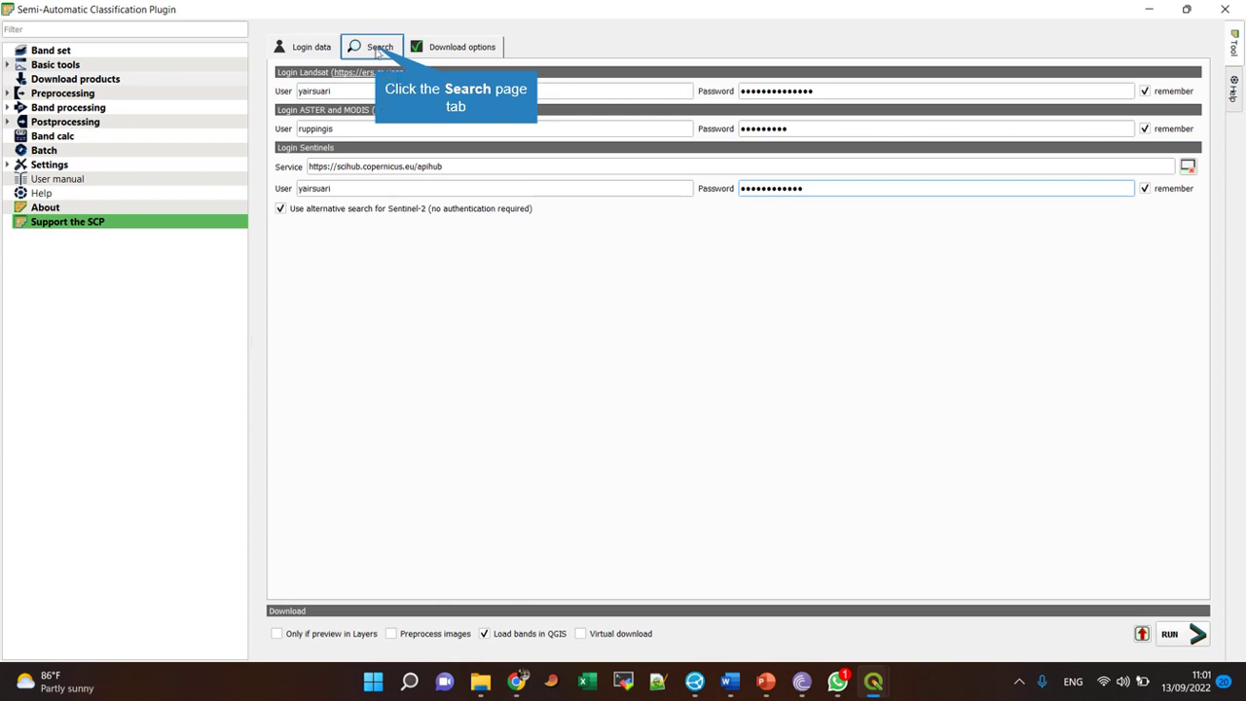
Start setting the search area on the map and add an OpenStreetMap basemap.
{"action": "left_click", "coordinate": [379, 51]}
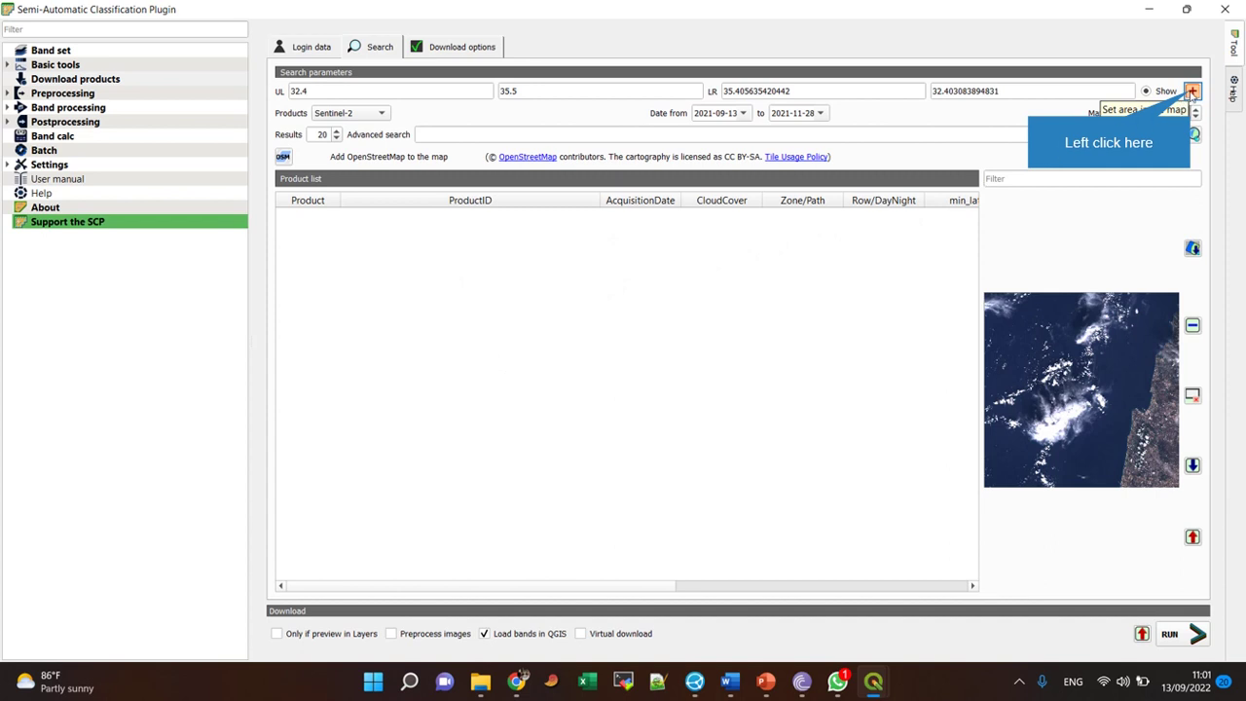
{"action": "left_click", "coordinate": [1191, 91]}
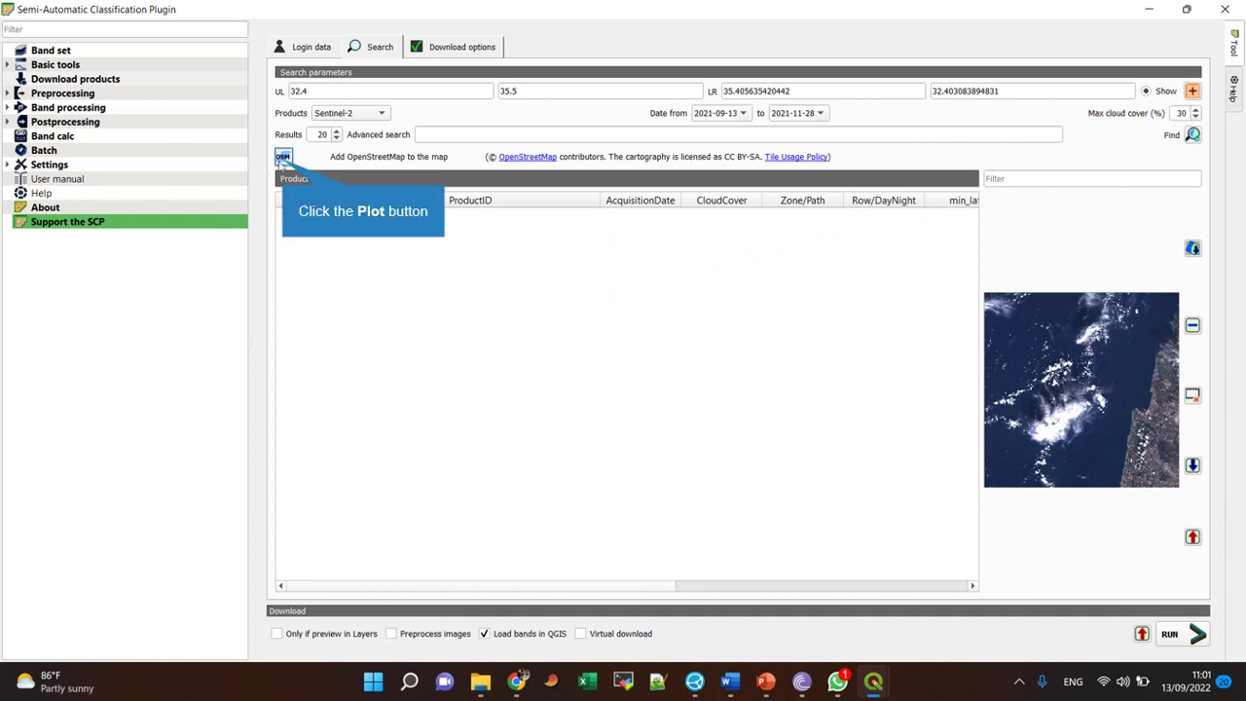
{"action": "left_click", "coordinate": [283, 164]}
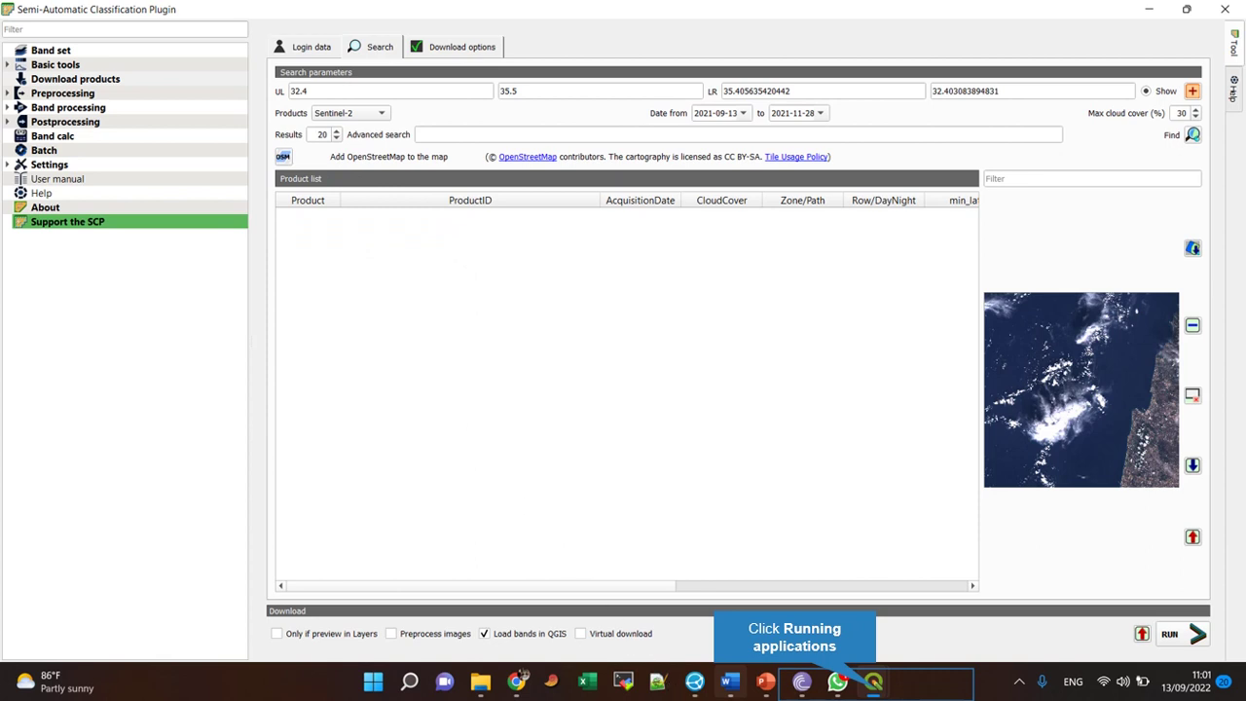
{"action": "left_click", "coordinate": [875, 683]}
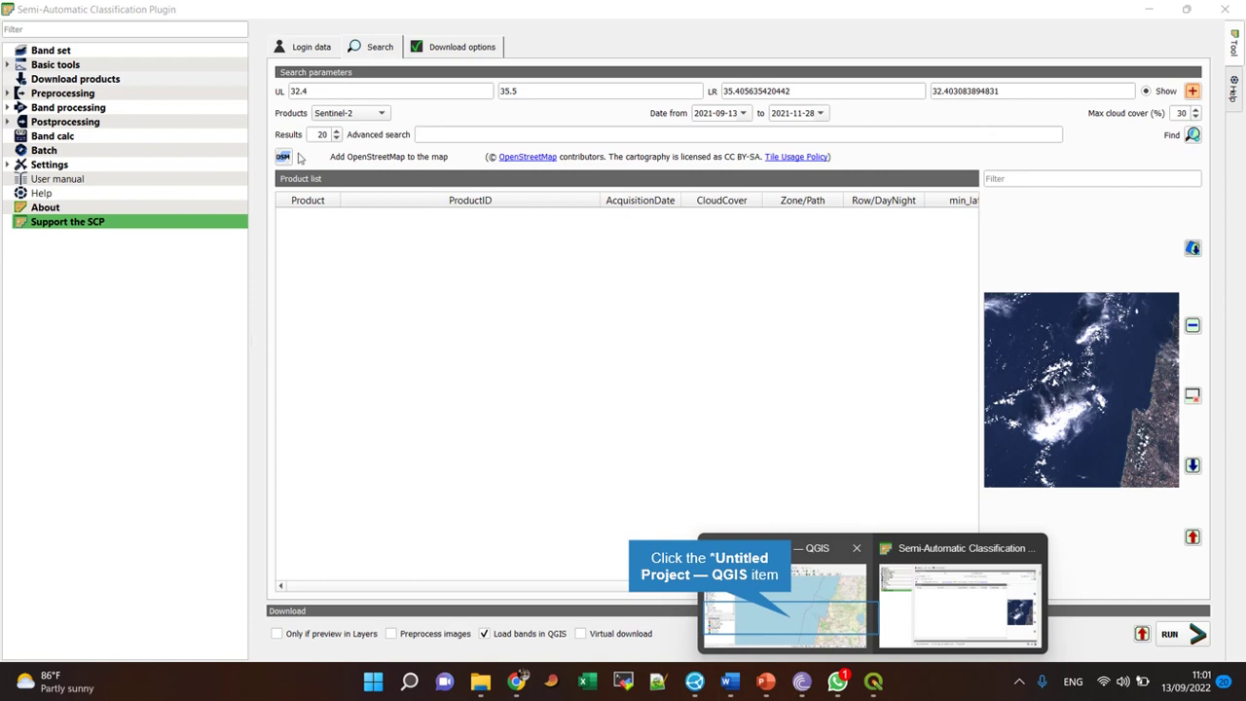
Mark the search area on northern Israel's coastline in the map window.
{"action": "left_click", "coordinate": [792, 624]}
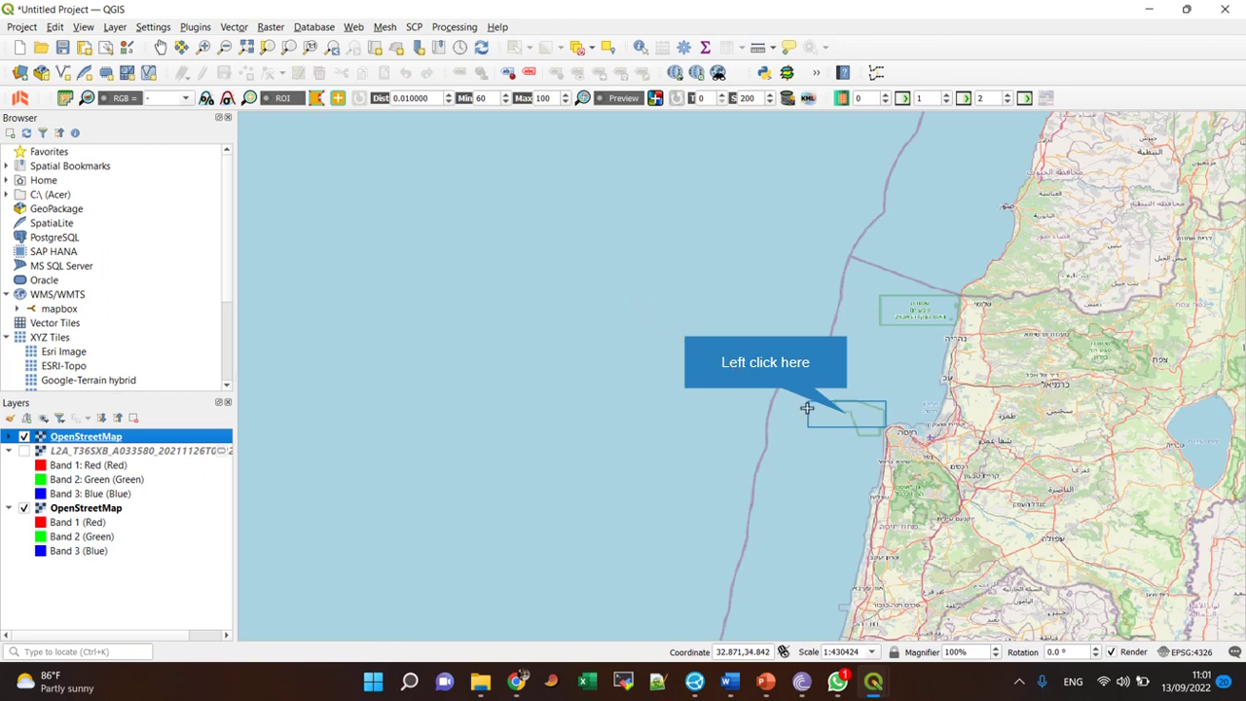
{"action": "left_click", "coordinate": [847, 414]}
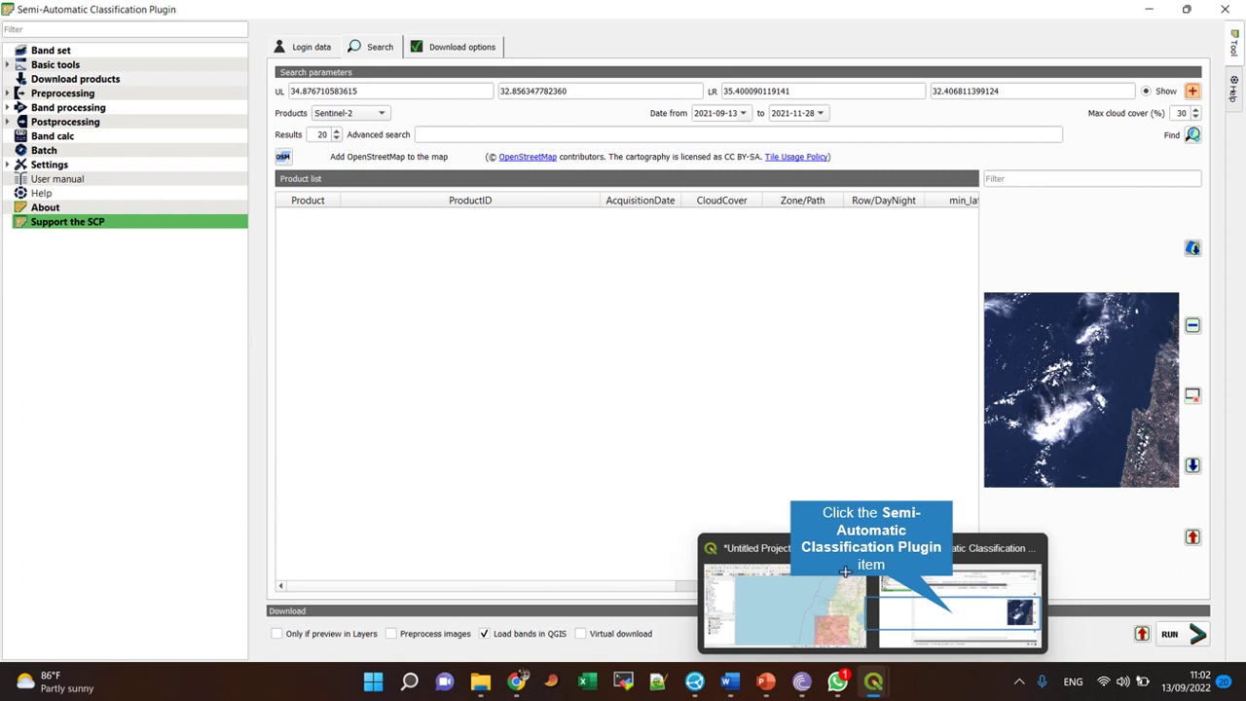
{"action": "left_click", "coordinate": [923, 645]}
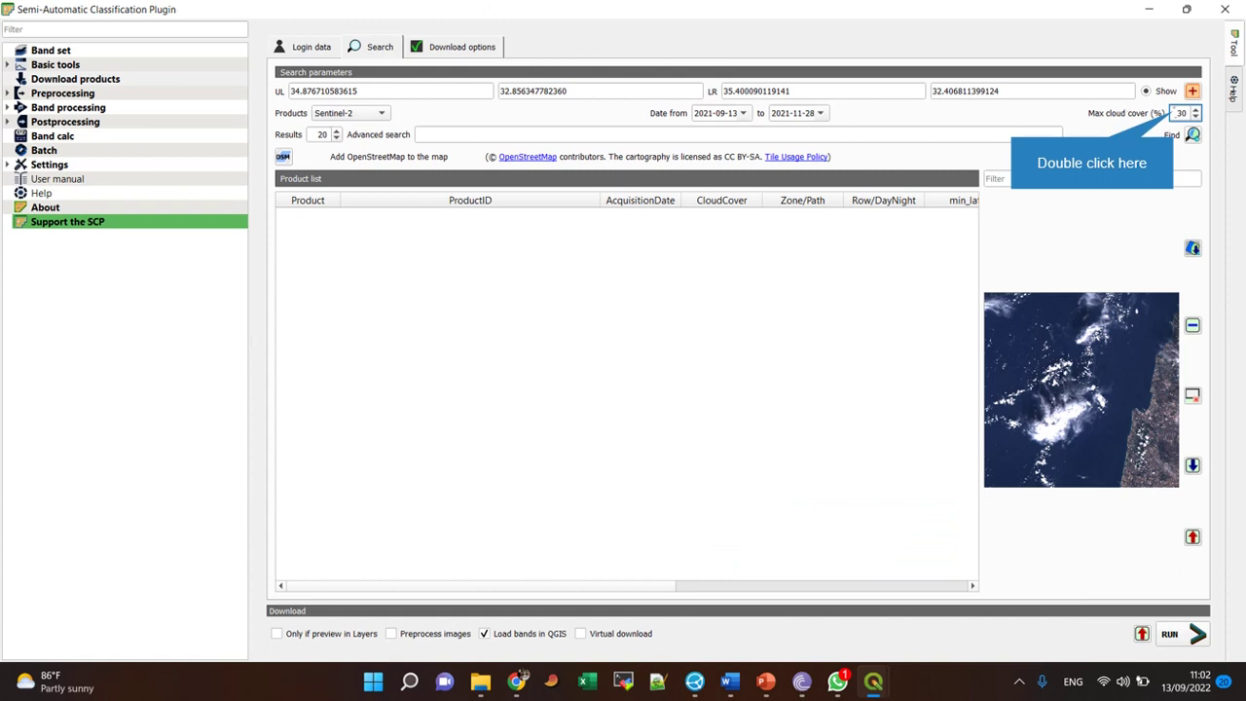
{"action": "double_click", "coordinate": [1174, 112]}
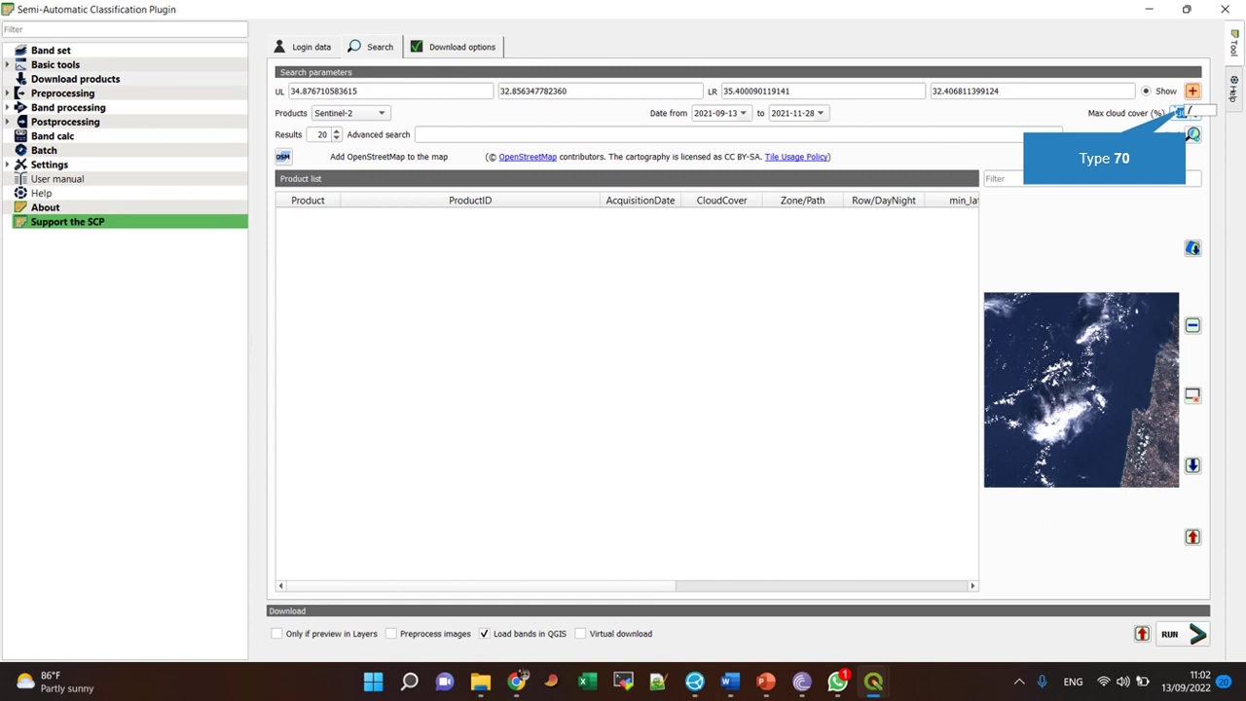
{"action": "type", "text": "70"}
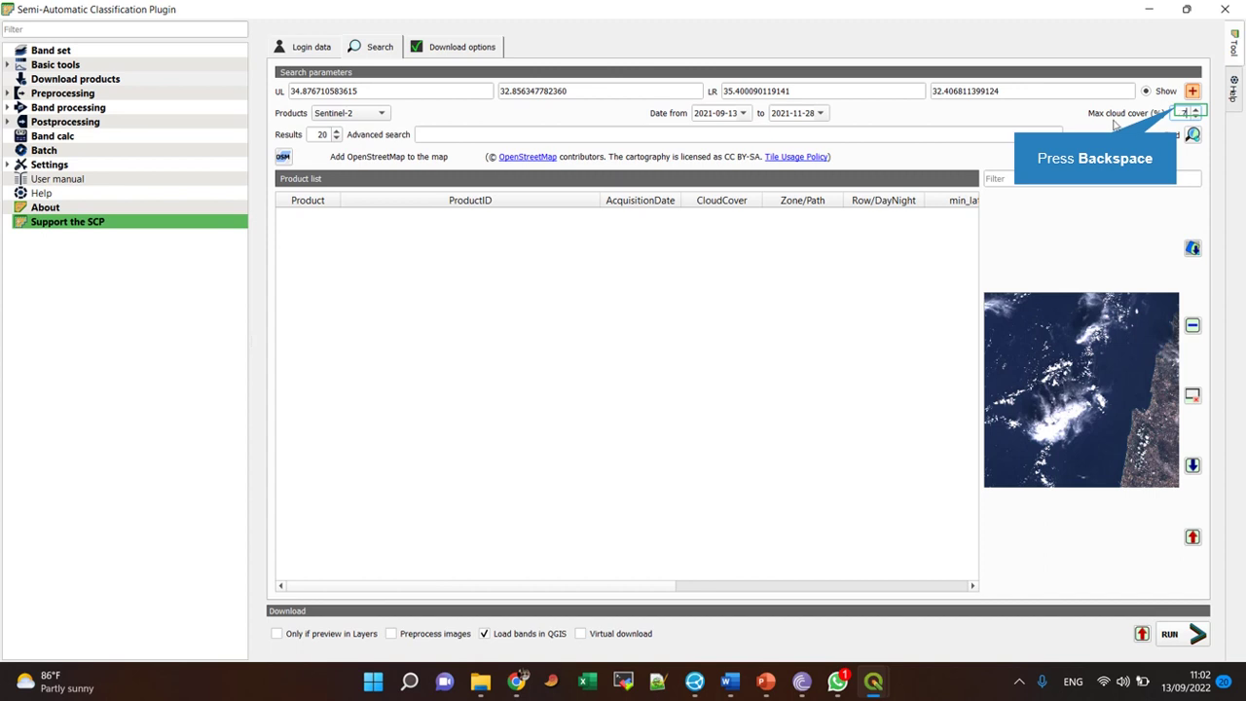
{"action": "key", "text": "BackSpace"}
{"action": "key", "text": "BackSpace"}
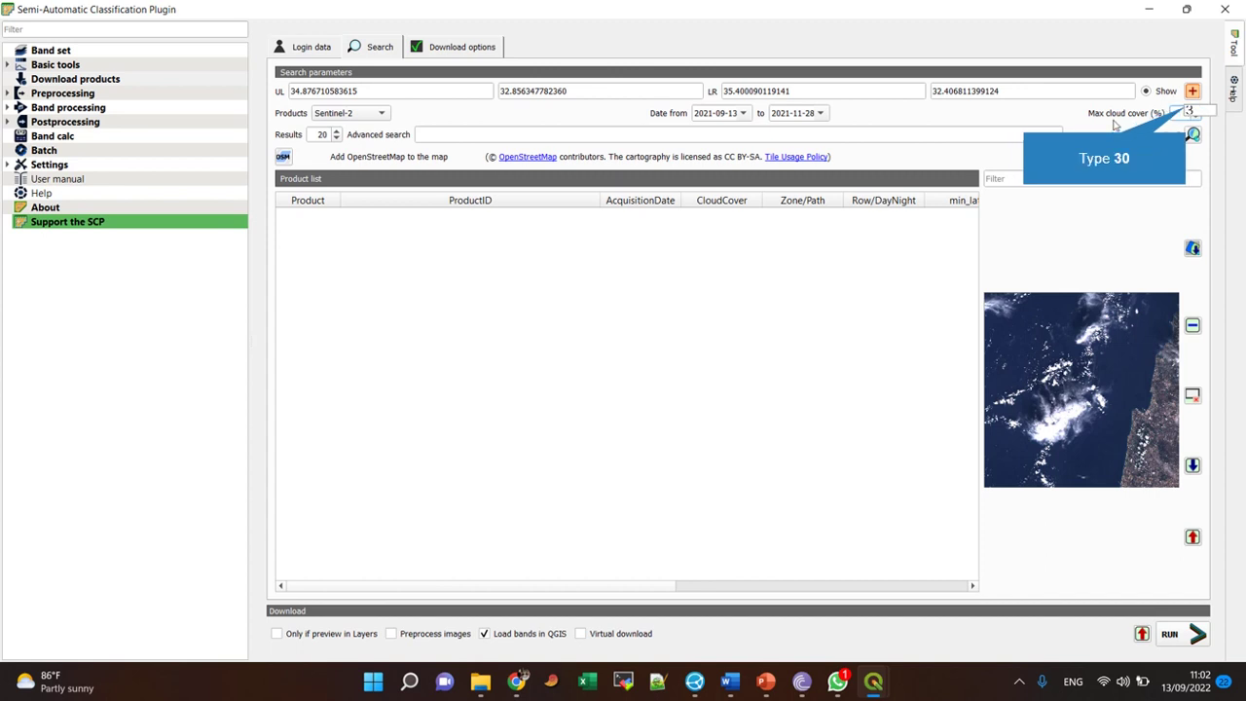
{"action": "type", "text": "0"}
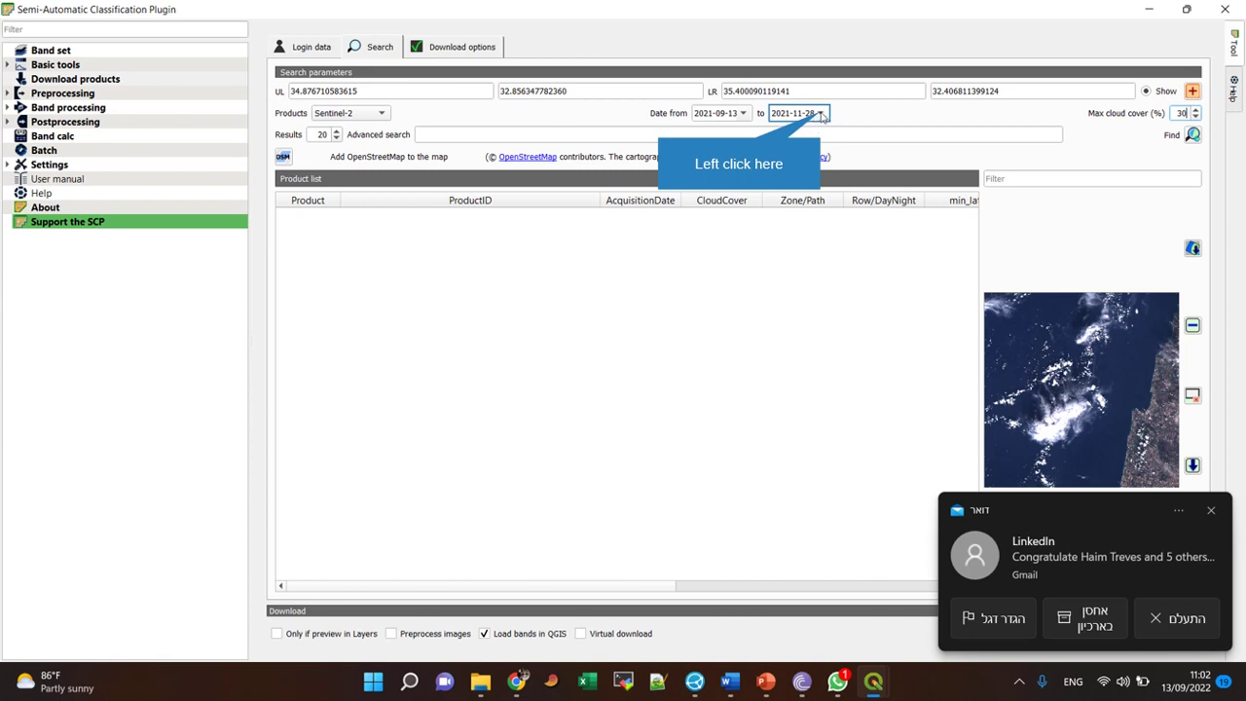
Set the search dates to 1 September 2021 through 10 November 2021.
{"action": "left_click", "coordinate": [823, 114]}
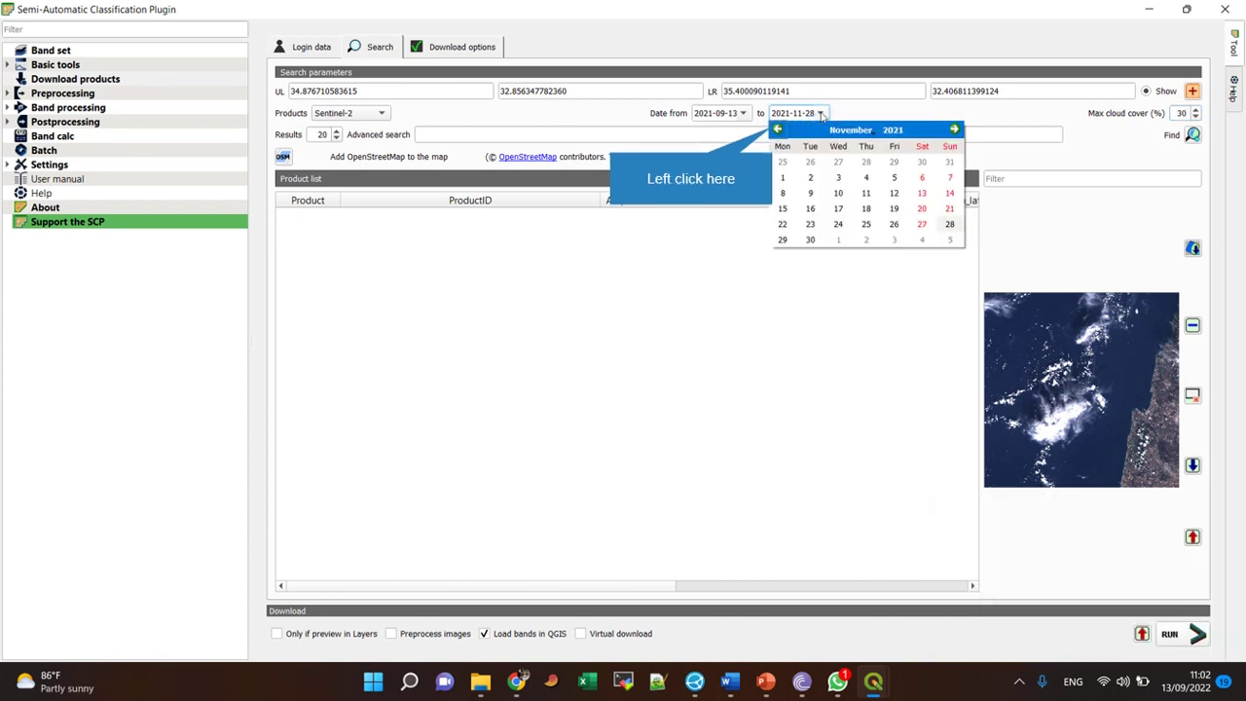
{"action": "left_click", "coordinate": [777, 130]}
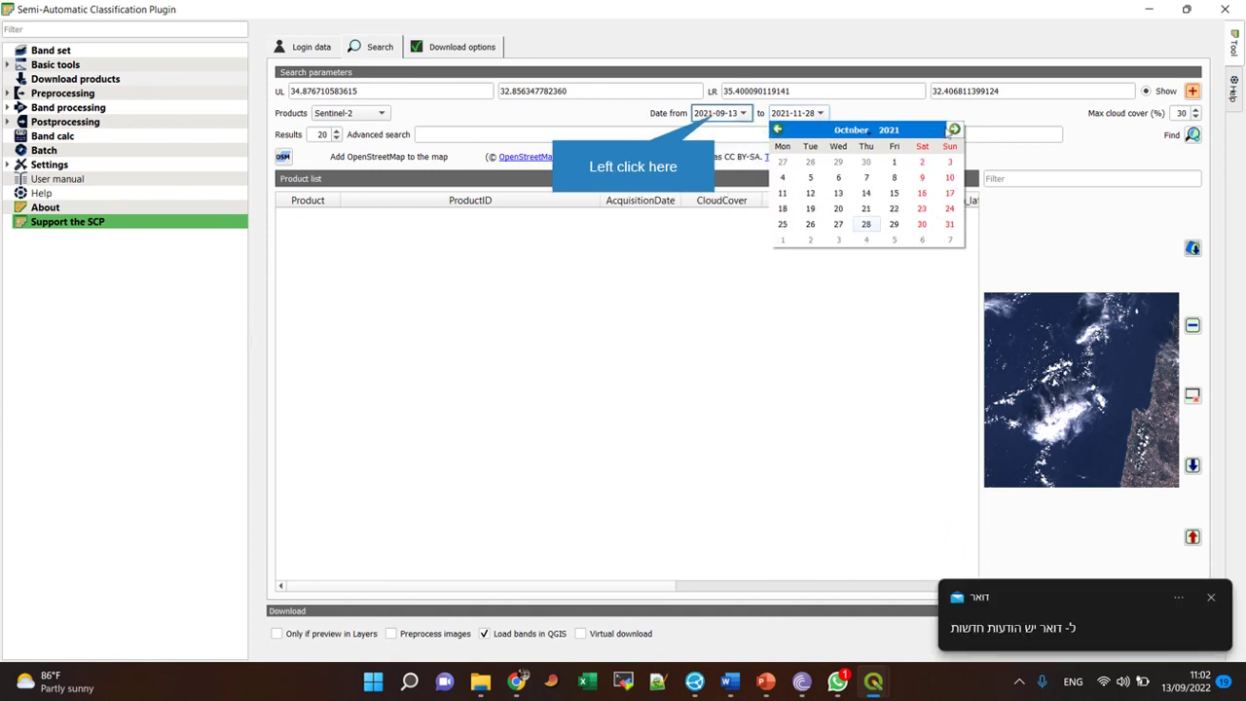
{"action": "left_click", "coordinate": [717, 114]}
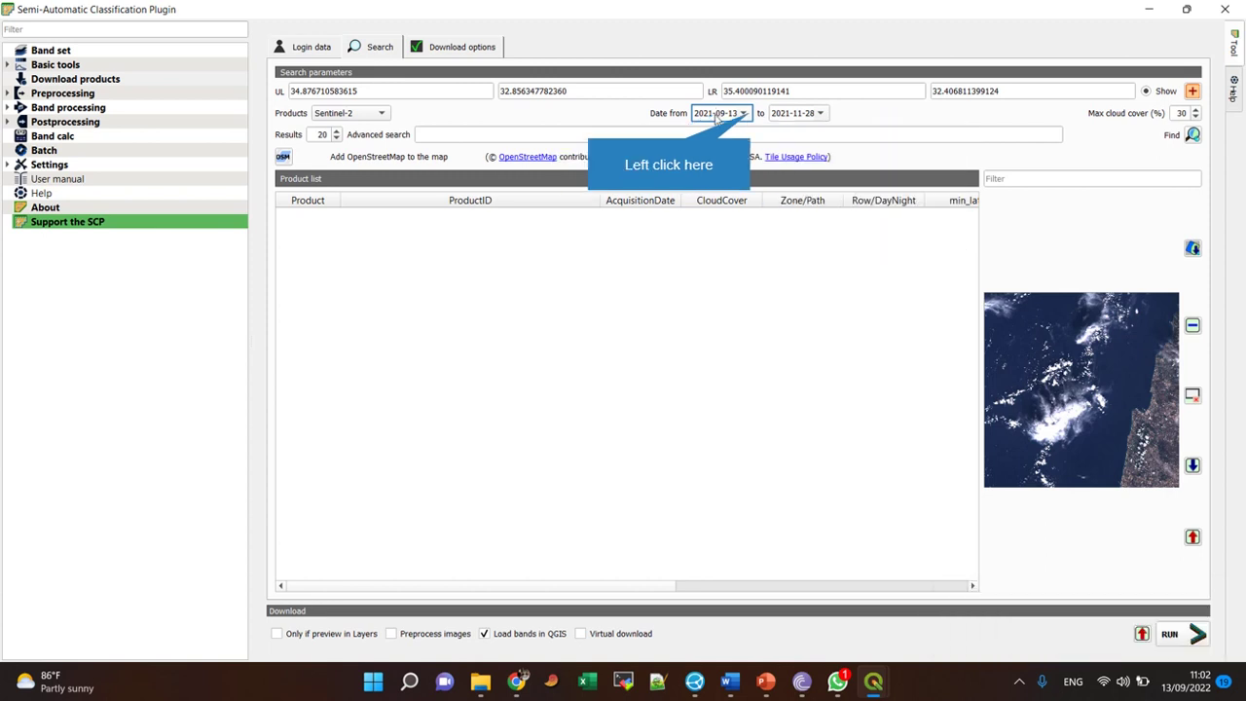
{"action": "left_click", "coordinate": [747, 114]}
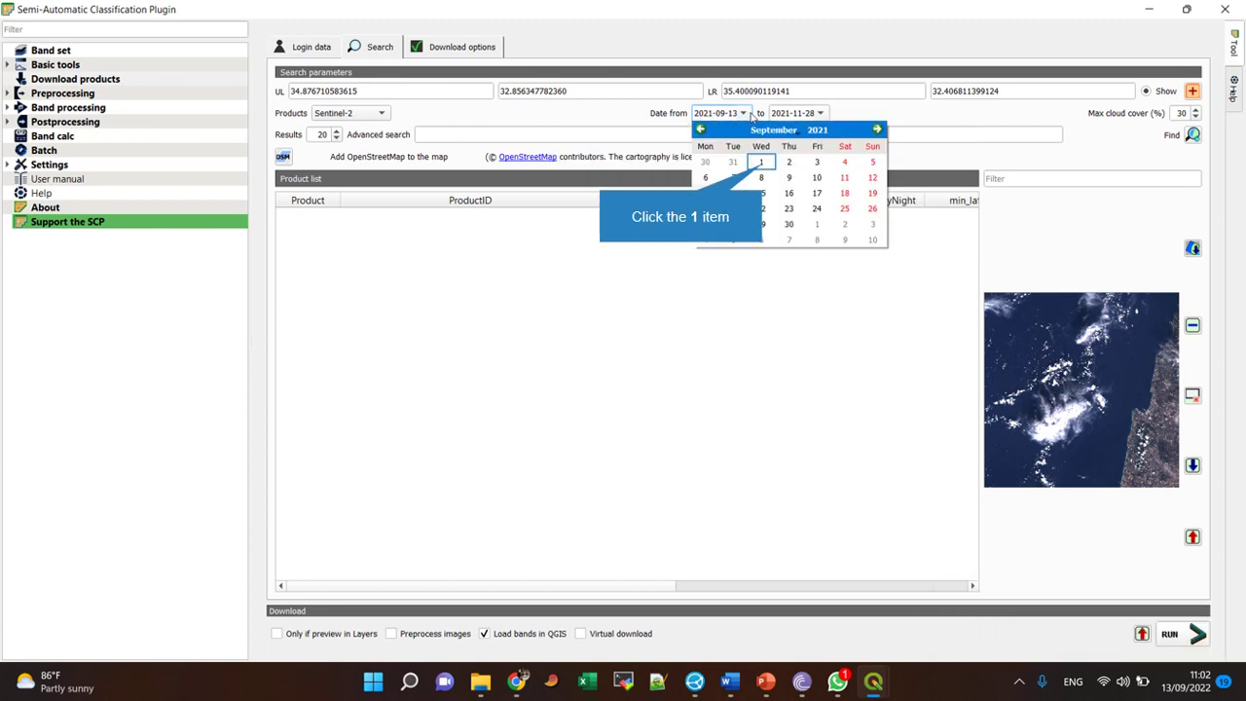
{"action": "left_click", "coordinate": [760, 162]}
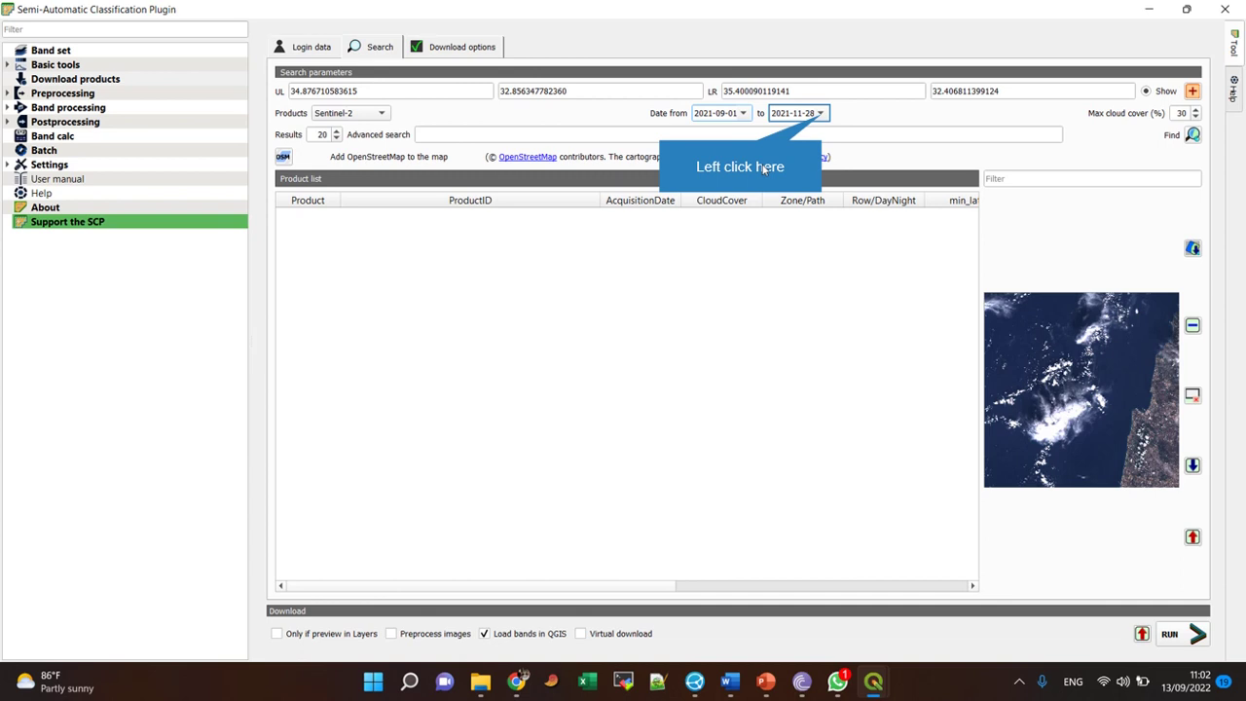
{"action": "left_click", "coordinate": [821, 114]}
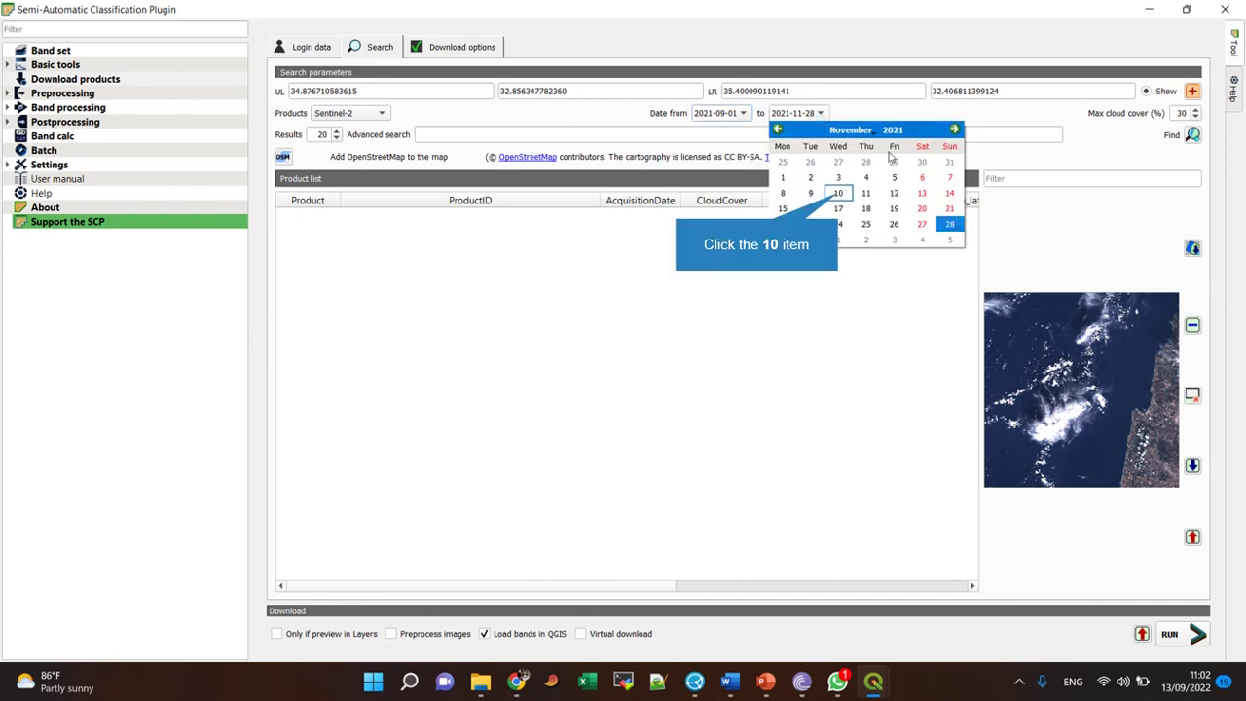
{"action": "left_click", "coordinate": [839, 194]}
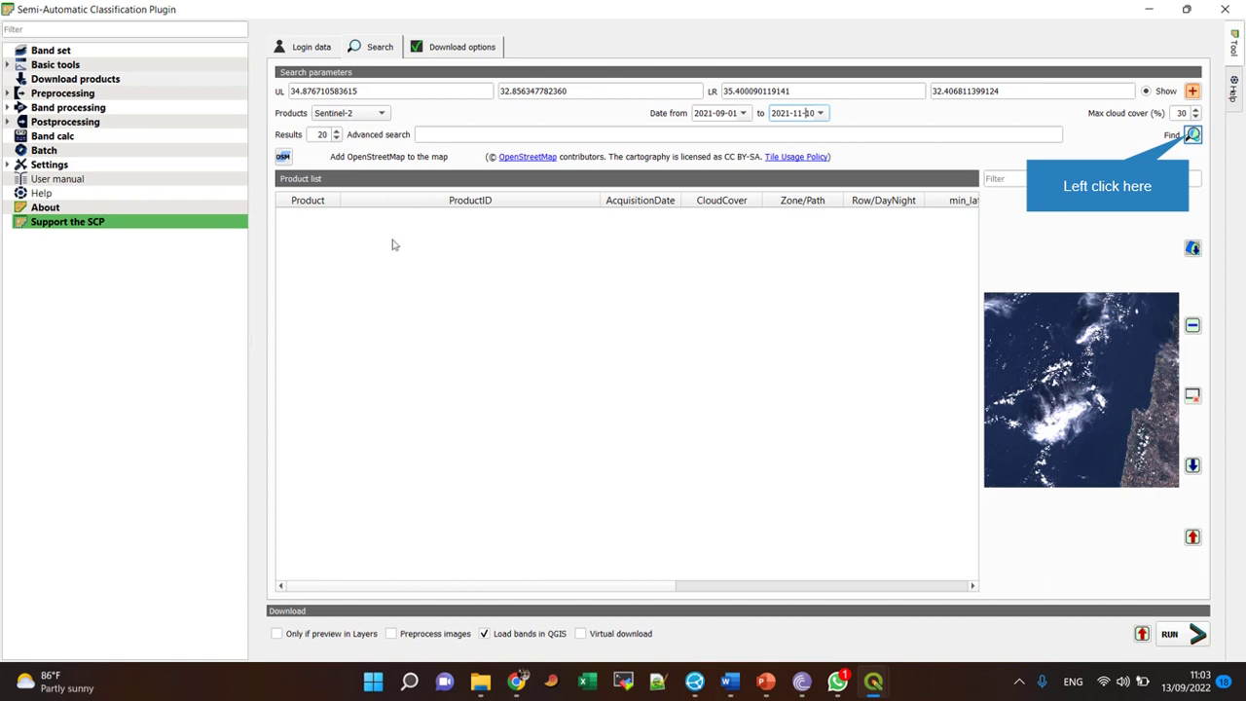
Run Find to list 20 Sentinel-2 products for the area and dates.
{"action": "left_click", "coordinate": [1193, 135]}
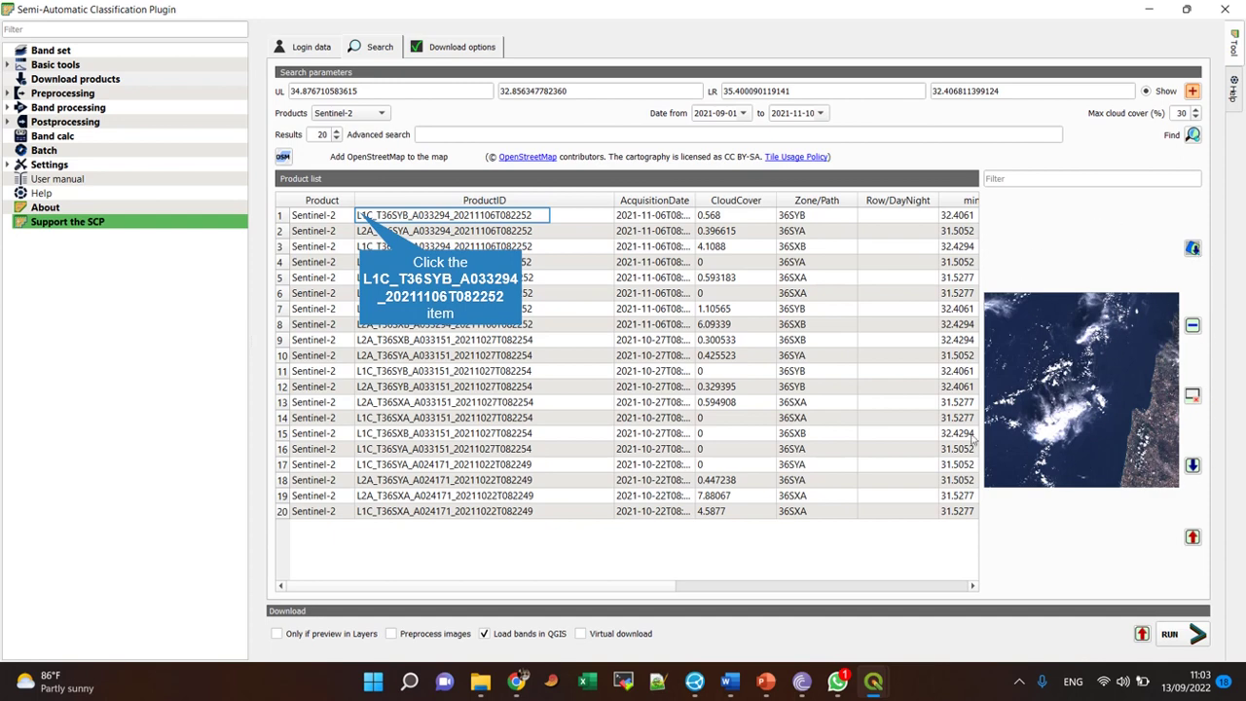
Preview the first three found Sentinel-2 scenes.
{"action": "left_click", "coordinate": [362, 217]}
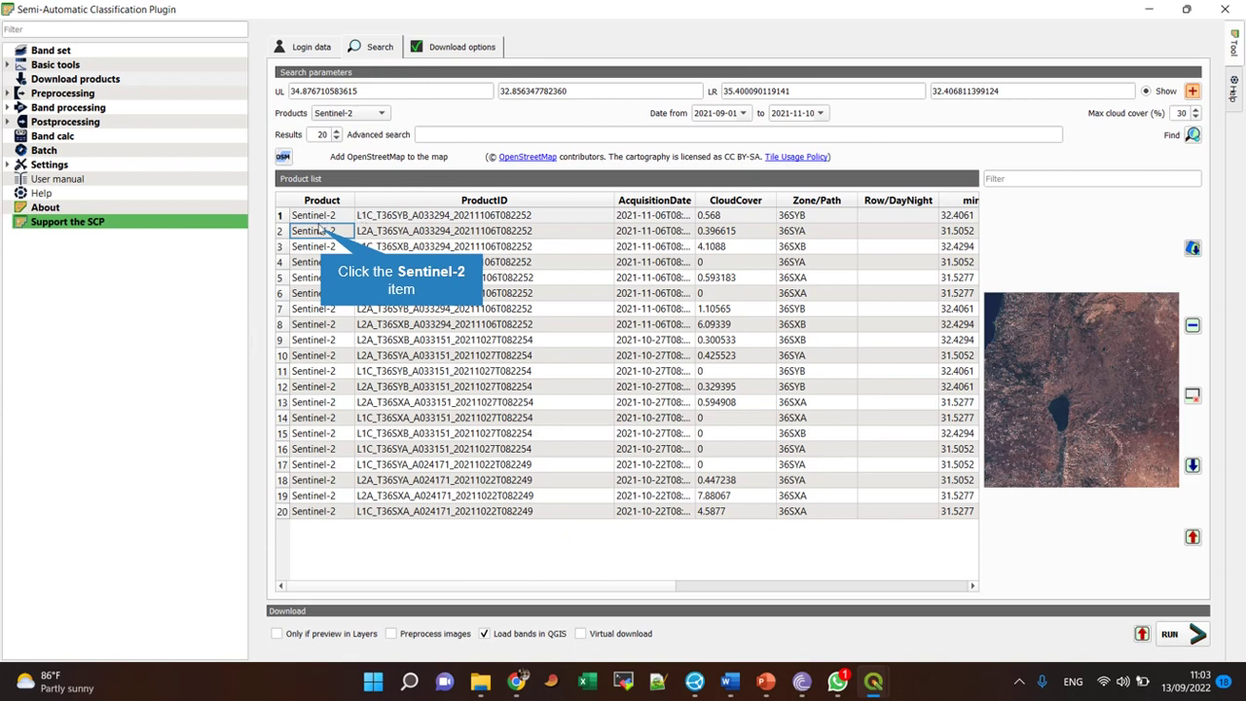
{"action": "left_click", "coordinate": [323, 232]}
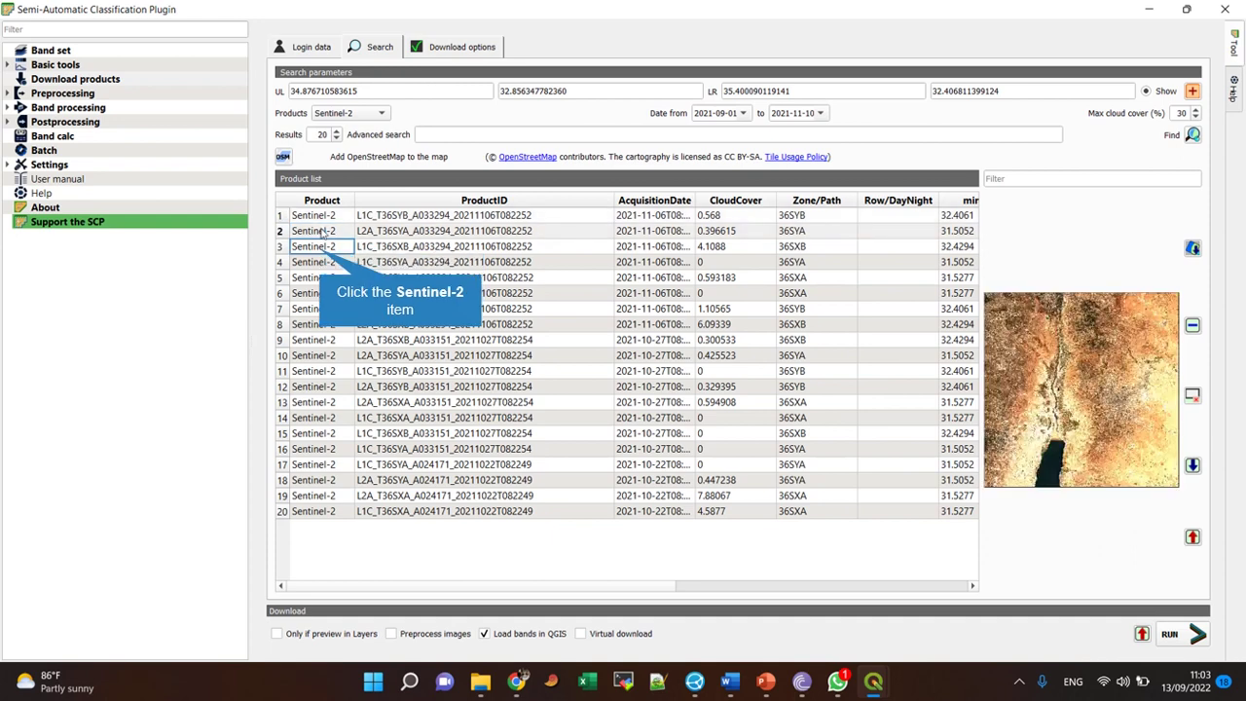
{"action": "left_click", "coordinate": [322, 248]}
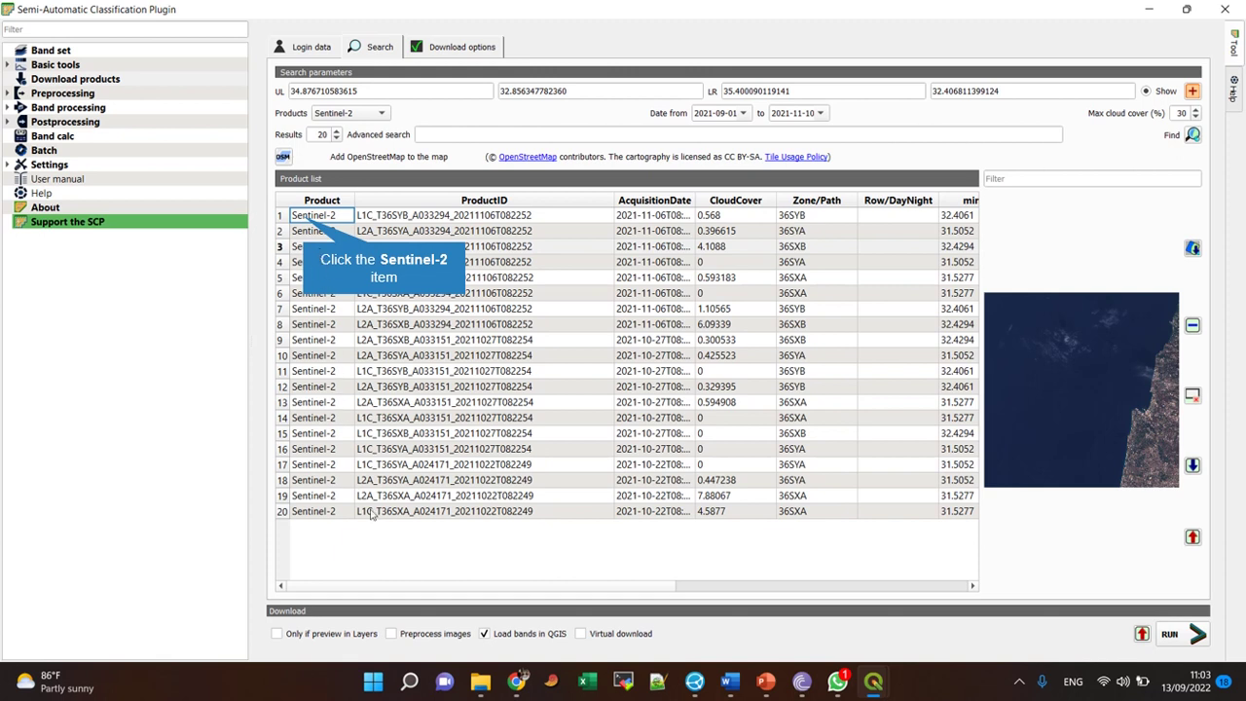
Select the top products and reset the product table, confirming Yes.
{"action": "left_click", "coordinate": [304, 216]}
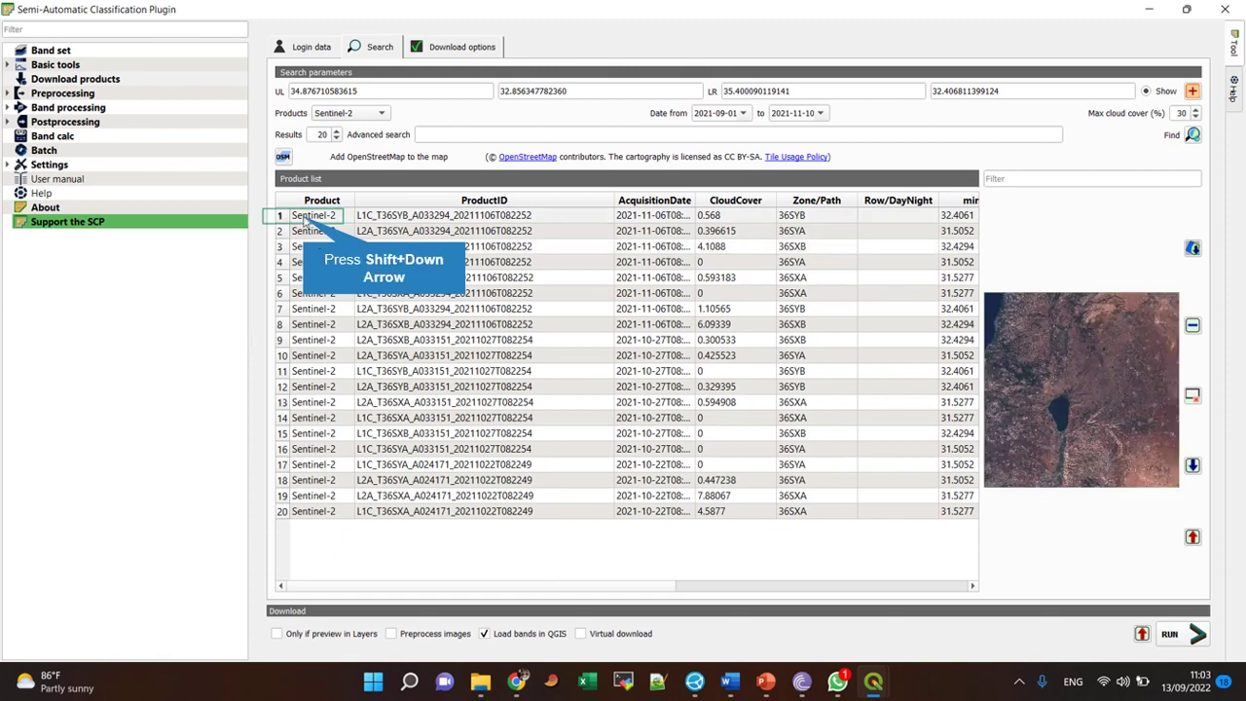
{"action": "key", "text": "shift+Down"}
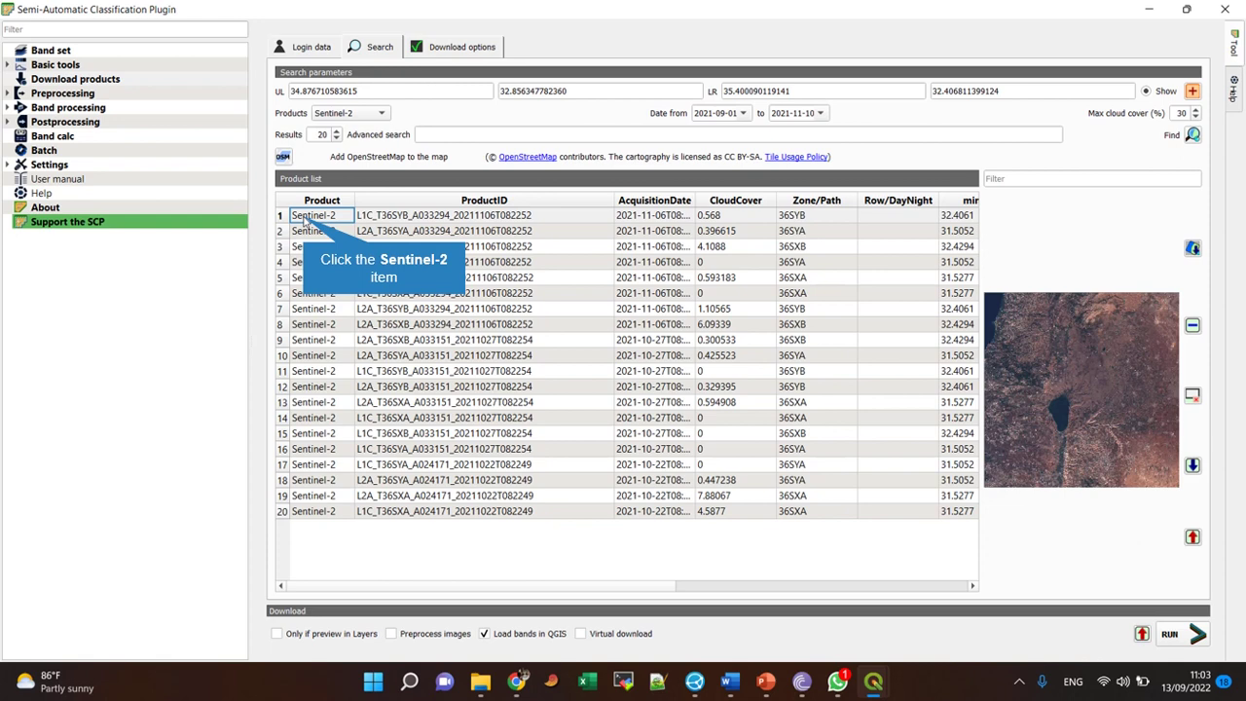
{"action": "left_click", "coordinate": [305, 216]}
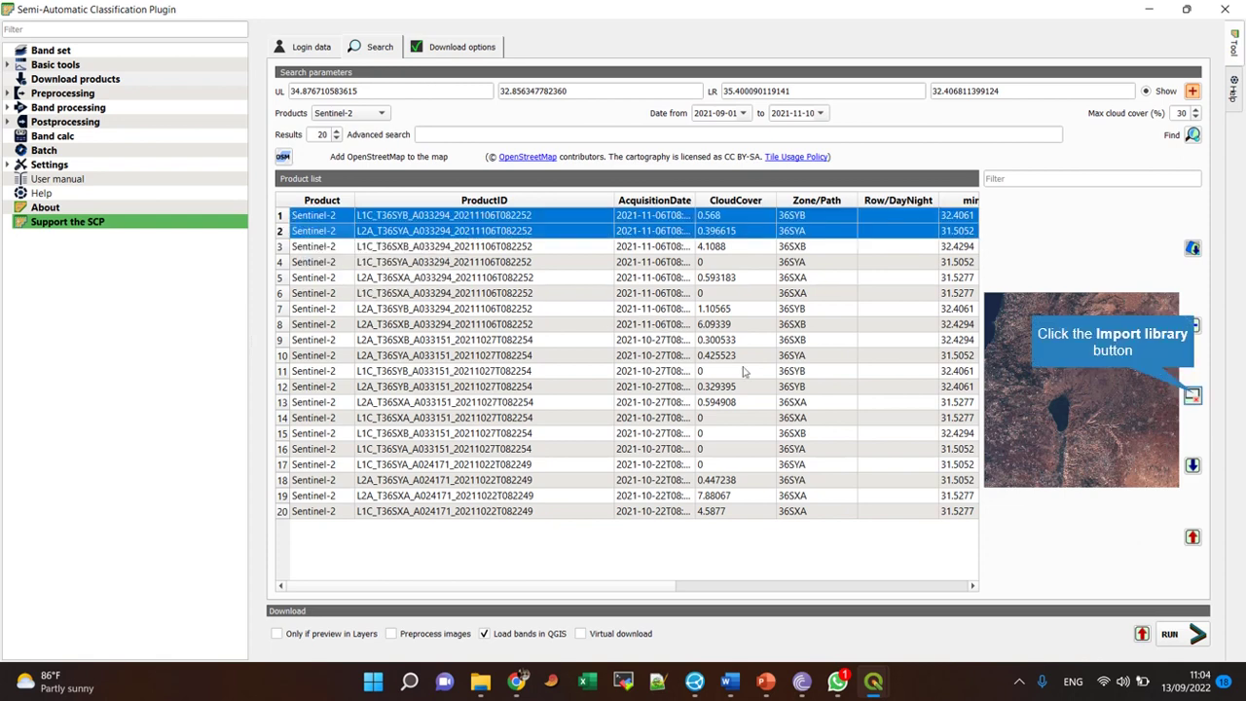
{"action": "left_click", "coordinate": [1192, 396]}
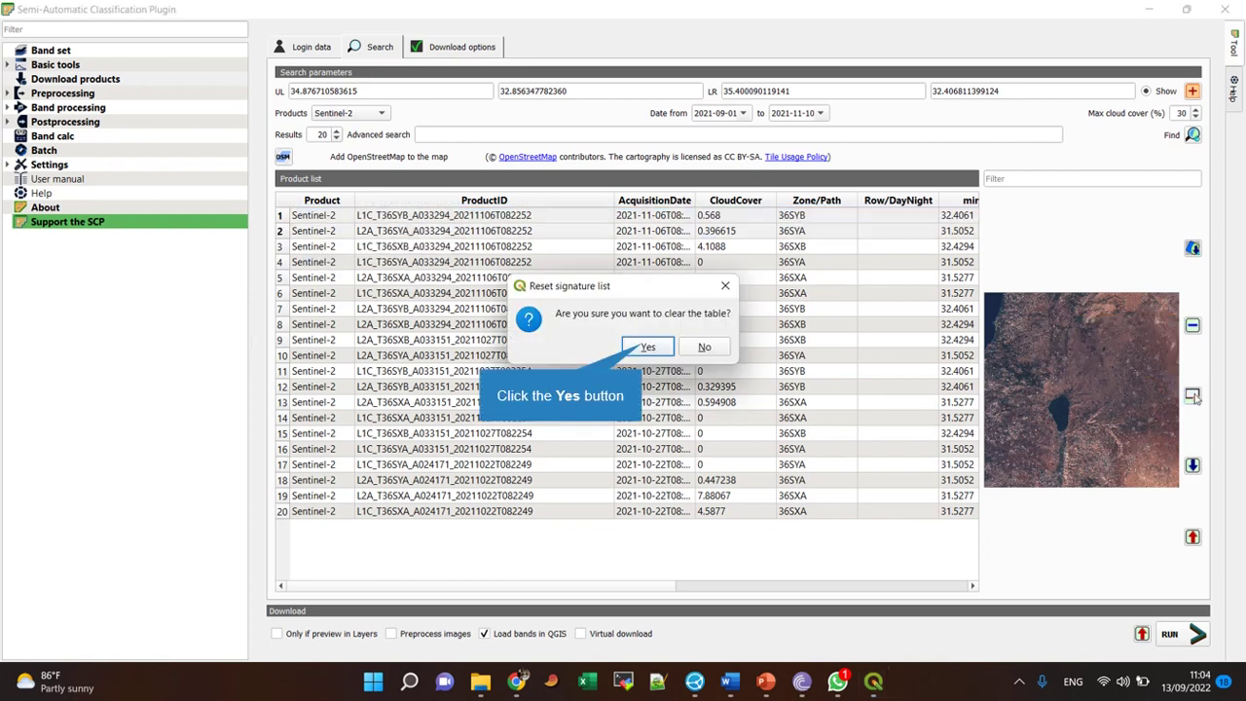
{"action": "left_click", "coordinate": [643, 346]}
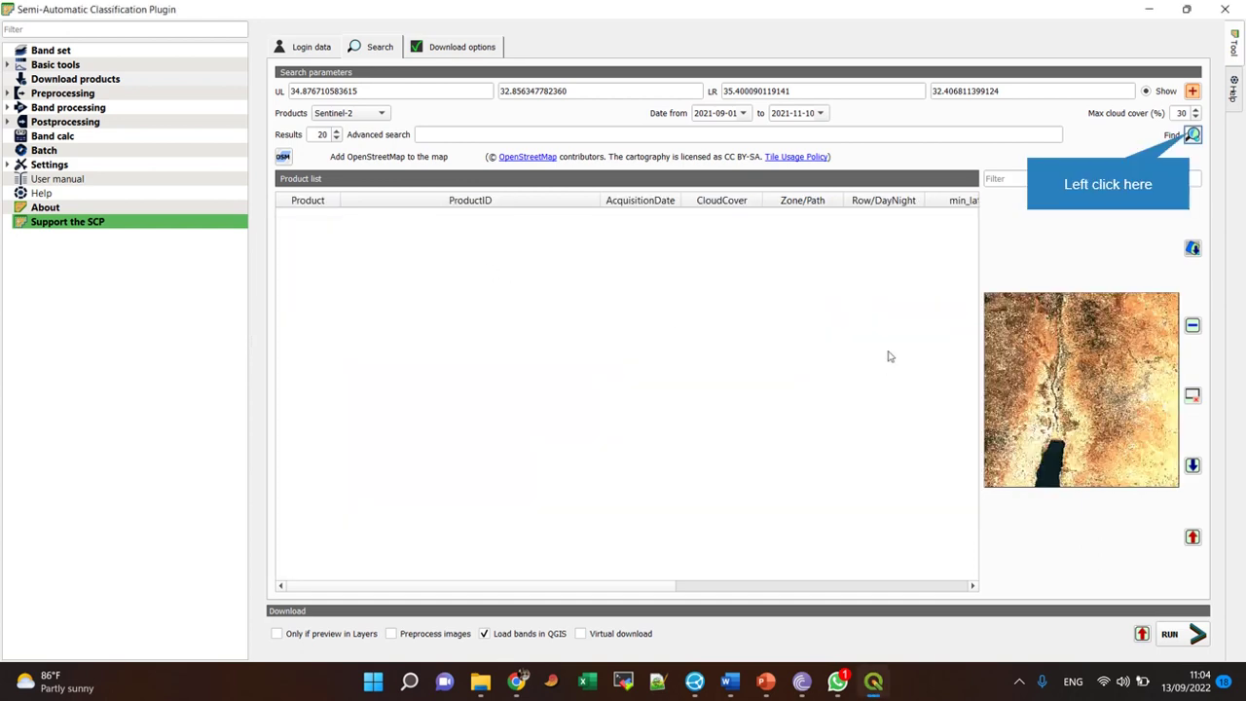
Rerun Find for 20 Sentinel-2 scenes and preview the first rows.
{"action": "left_click", "coordinate": [1192, 135]}
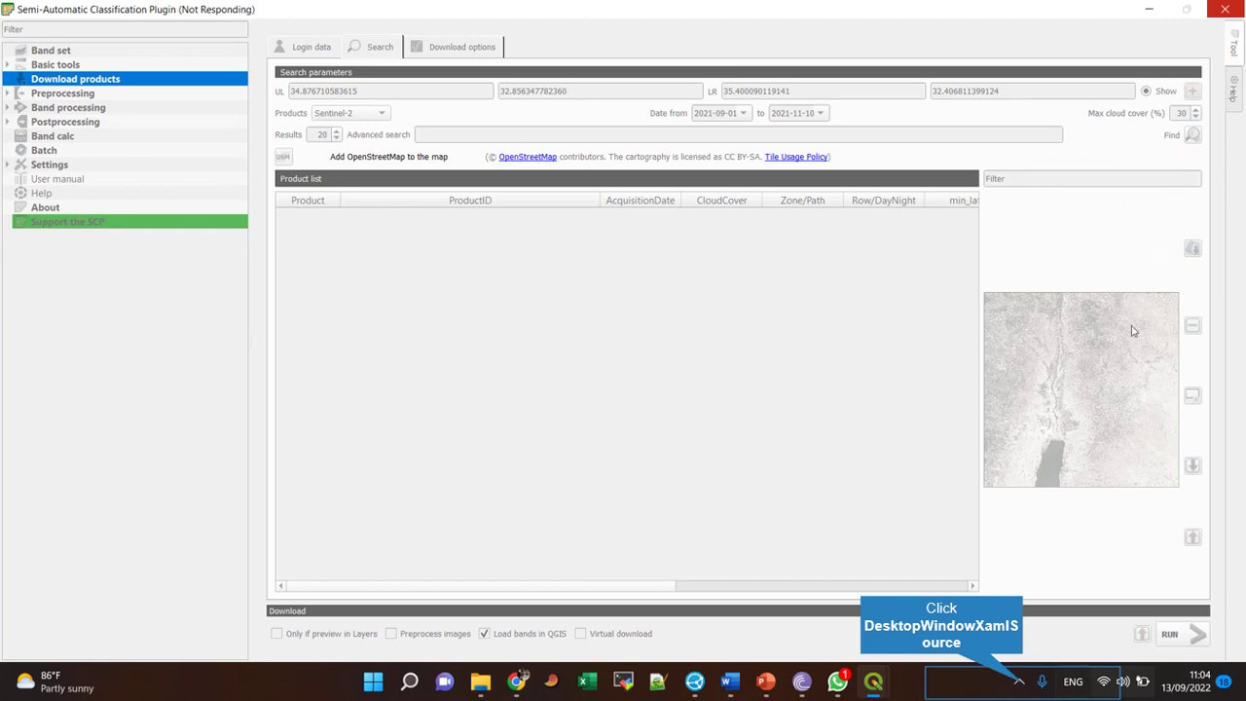
{"action": "left_click", "coordinate": [1022, 687]}
{"action": "left_click", "coordinate": [1050, 608]}
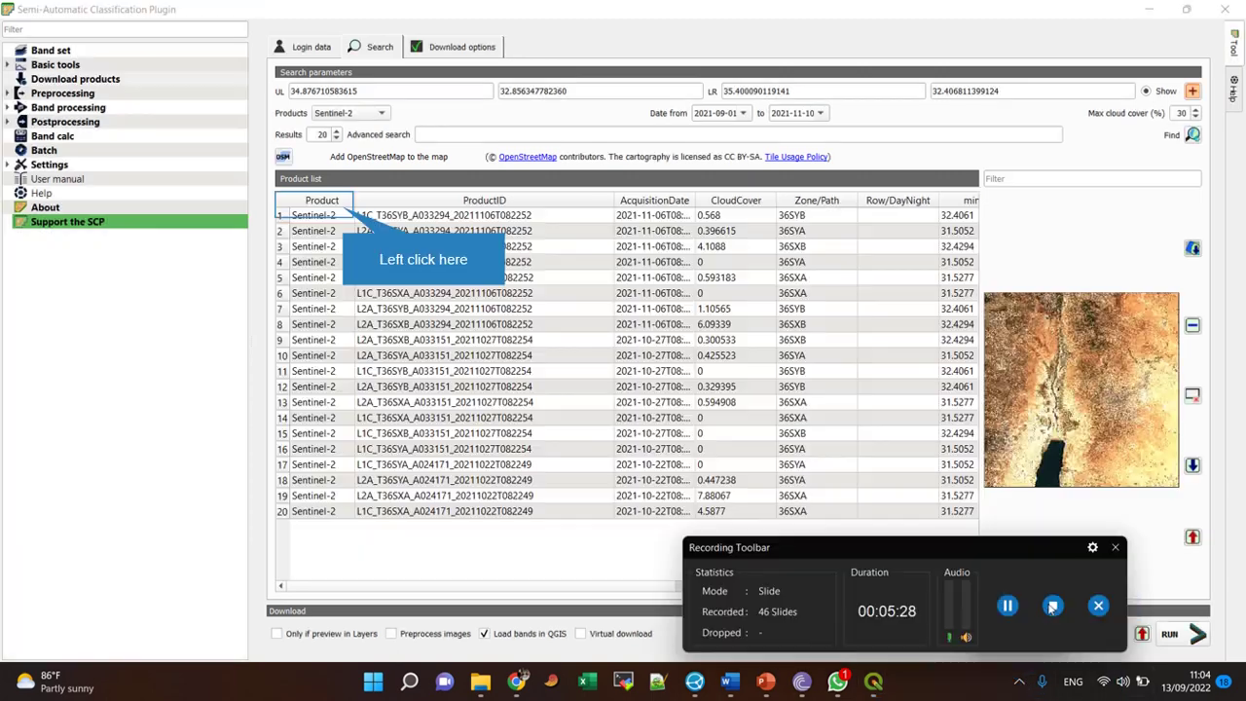
{"action": "left_click", "coordinate": [345, 216]}
{"action": "left_click", "coordinate": [335, 217]}
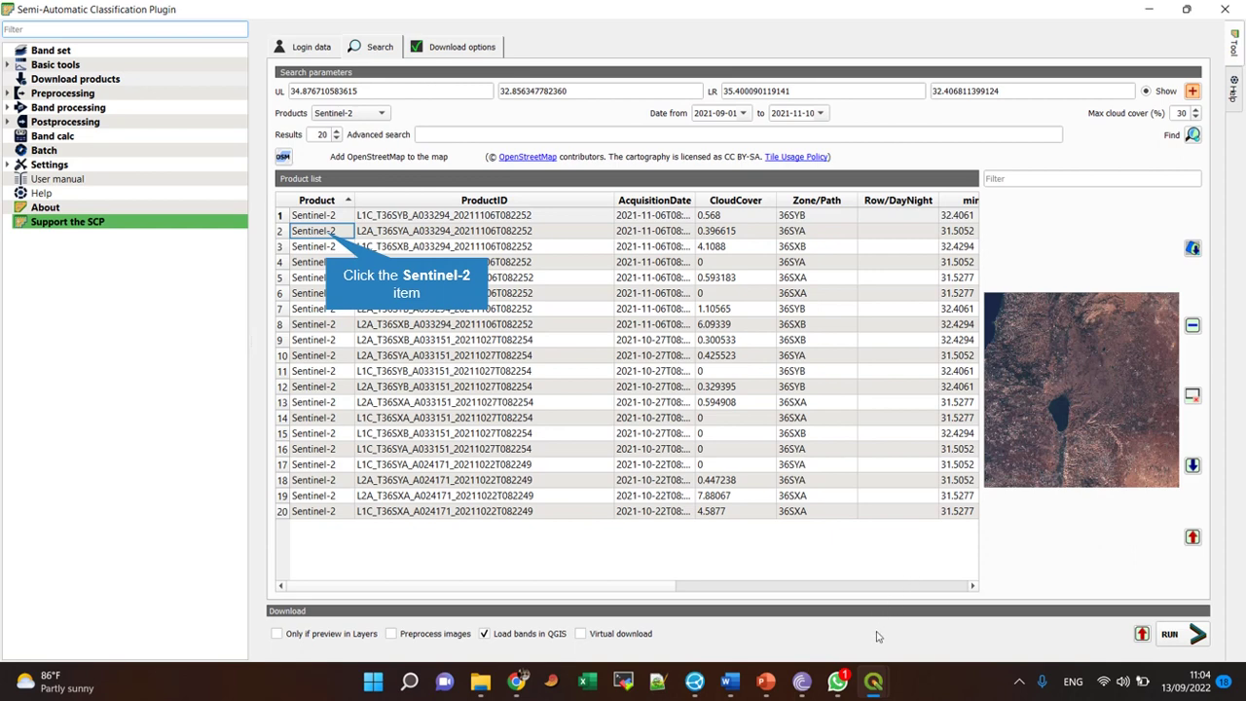
Preview the first listed scenes, then remove the first two products from the list.
{"action": "left_click", "coordinate": [331, 244]}
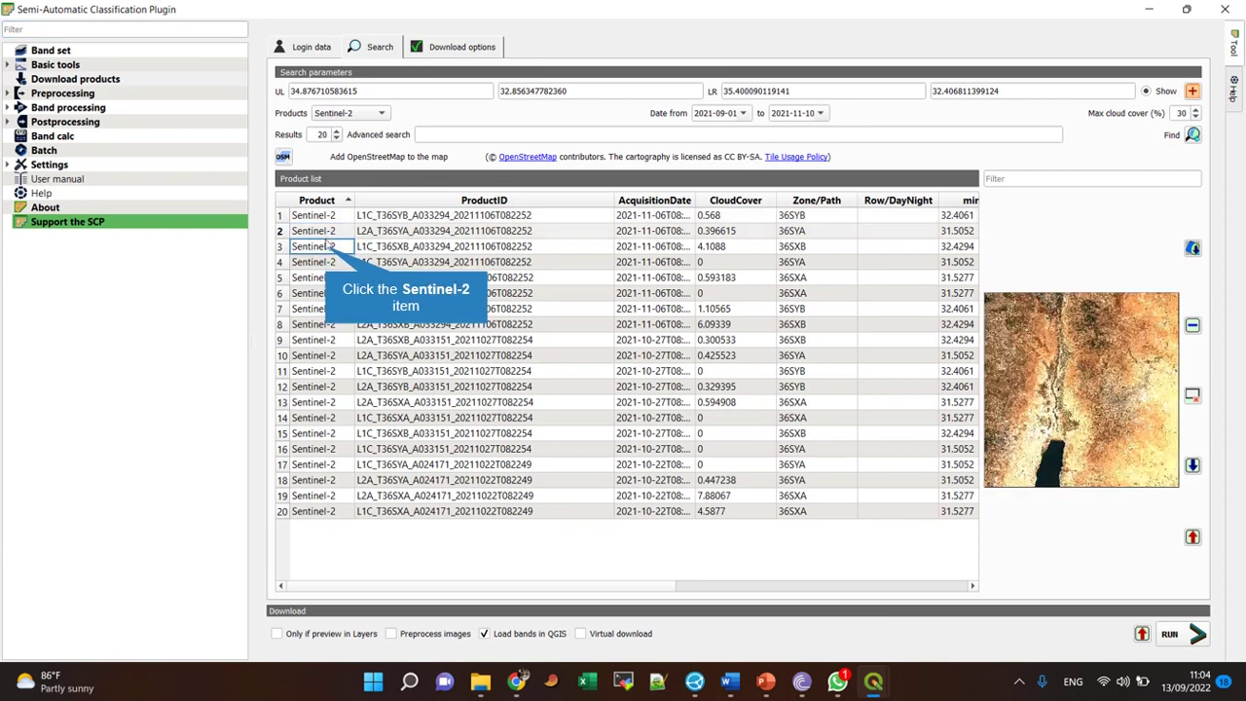
{"action": "key", "text": "Up"}
{"action": "key", "text": "Up"}
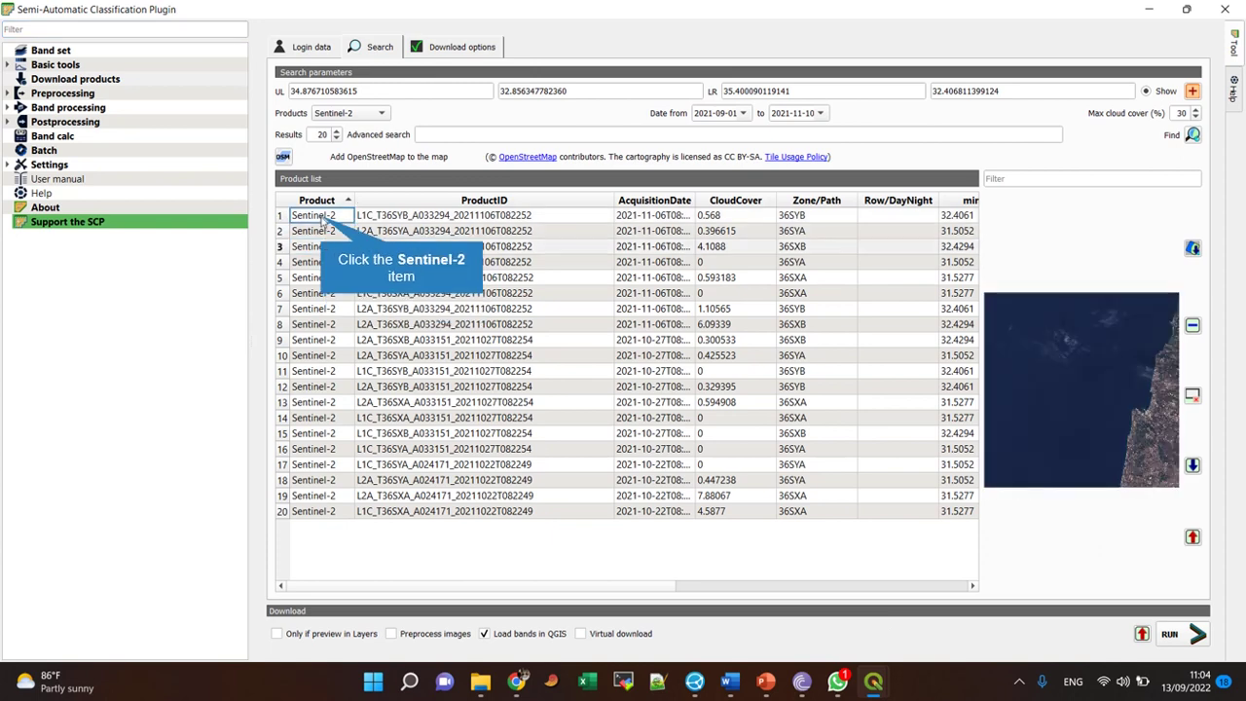
{"action": "left_click", "coordinate": [326, 220]}
{"action": "left_click", "coordinate": [343, 220]}
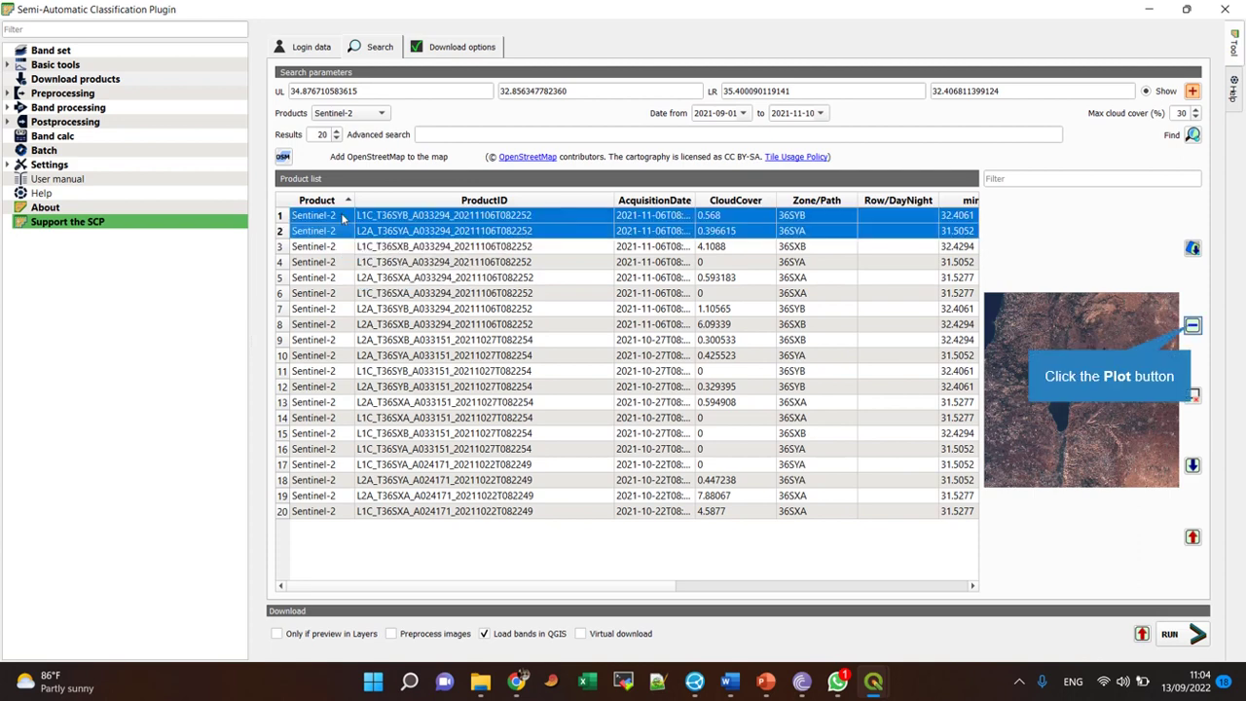
{"action": "left_click", "coordinate": [1193, 327]}
{"action": "left_click", "coordinate": [697, 350]}
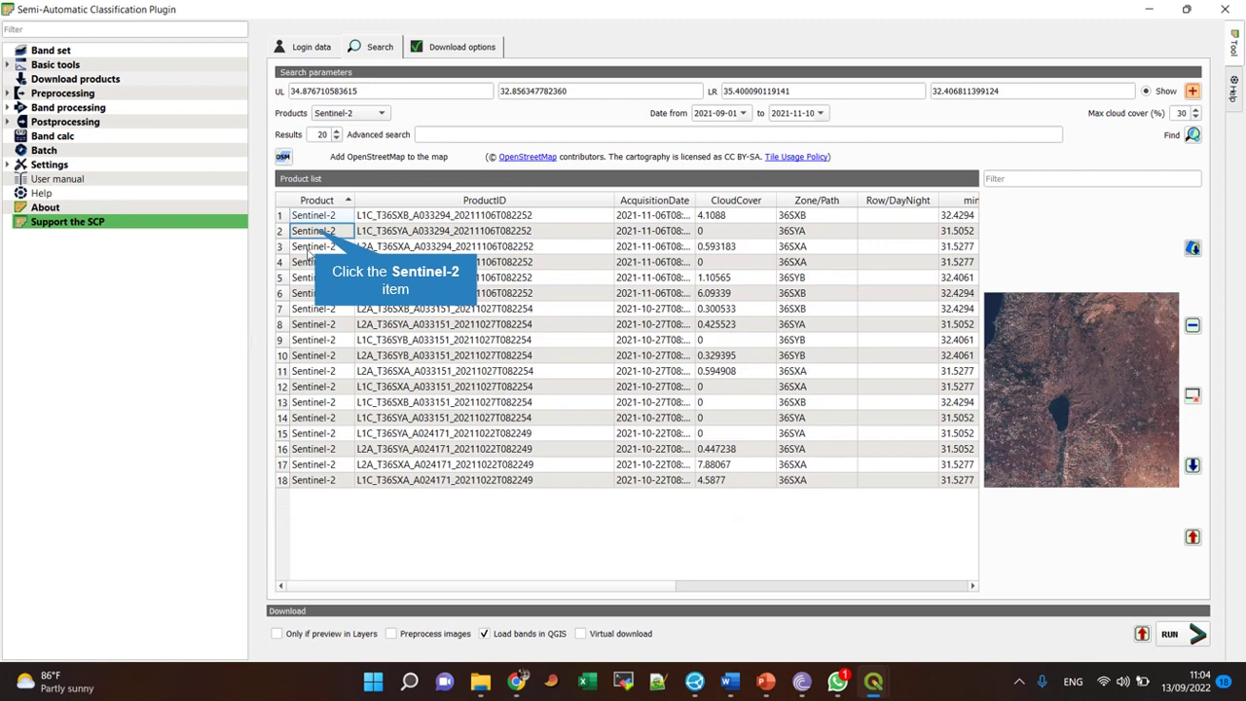
Preview the remaining scenes to settle on cloud-free L1C_T36SXB from 27 October 2021.
{"action": "left_click", "coordinate": [312, 246]}
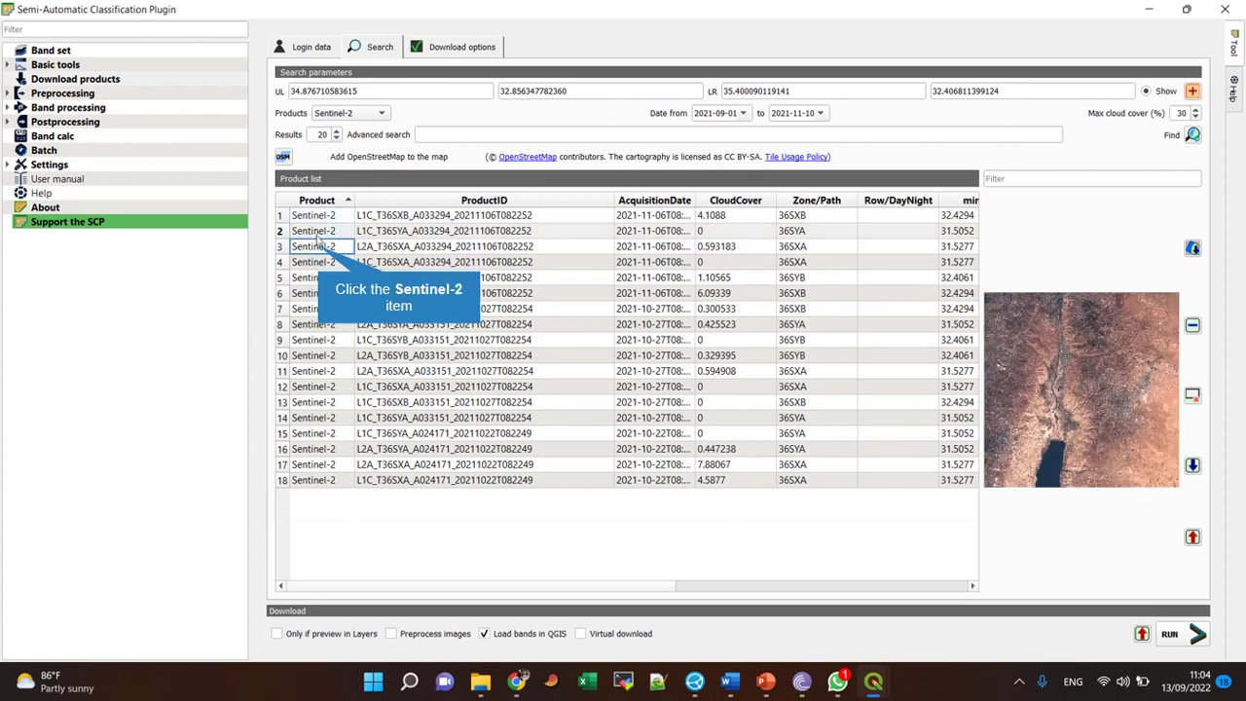
{"action": "left_click", "coordinate": [319, 256]}
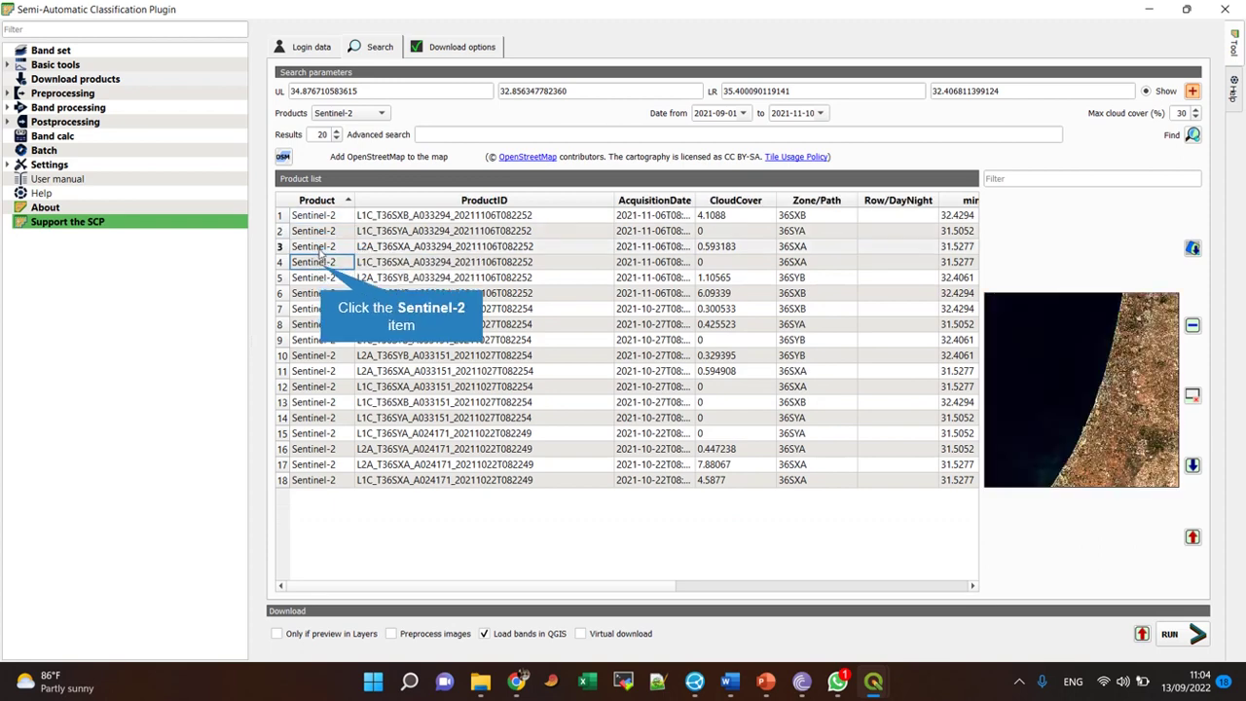
{"action": "left_click", "coordinate": [322, 272]}
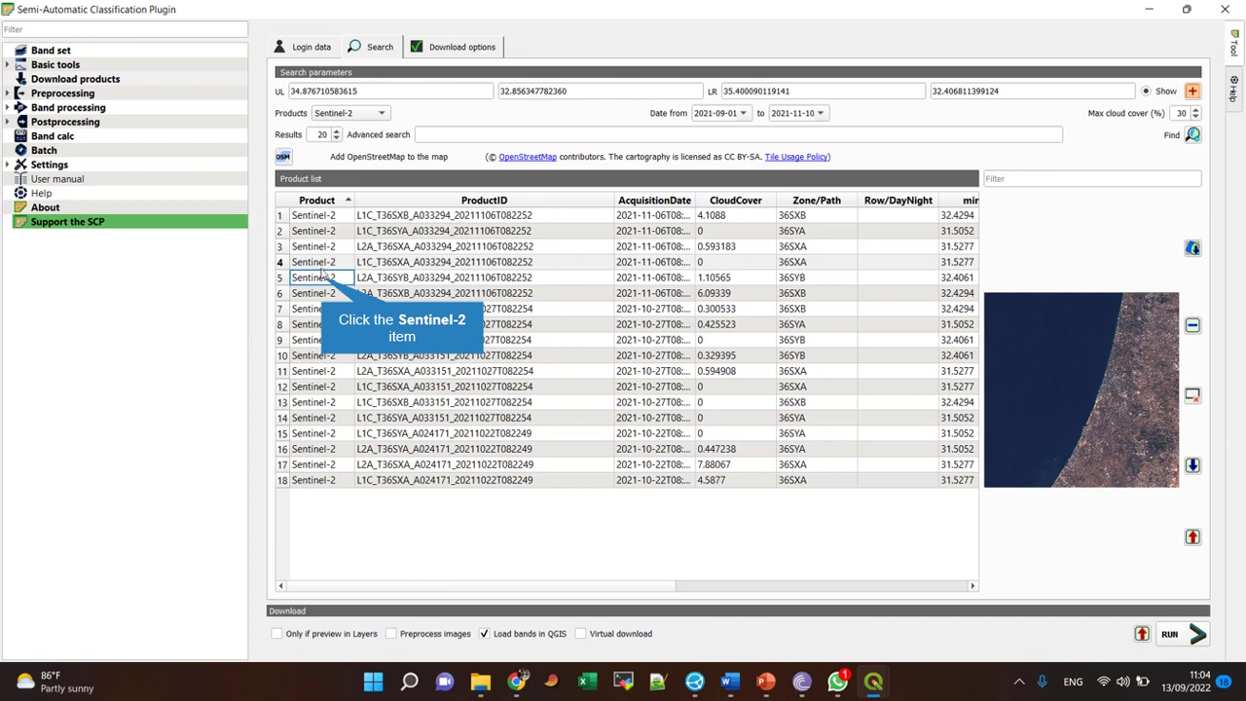
{"action": "left_click", "coordinate": [323, 280]}
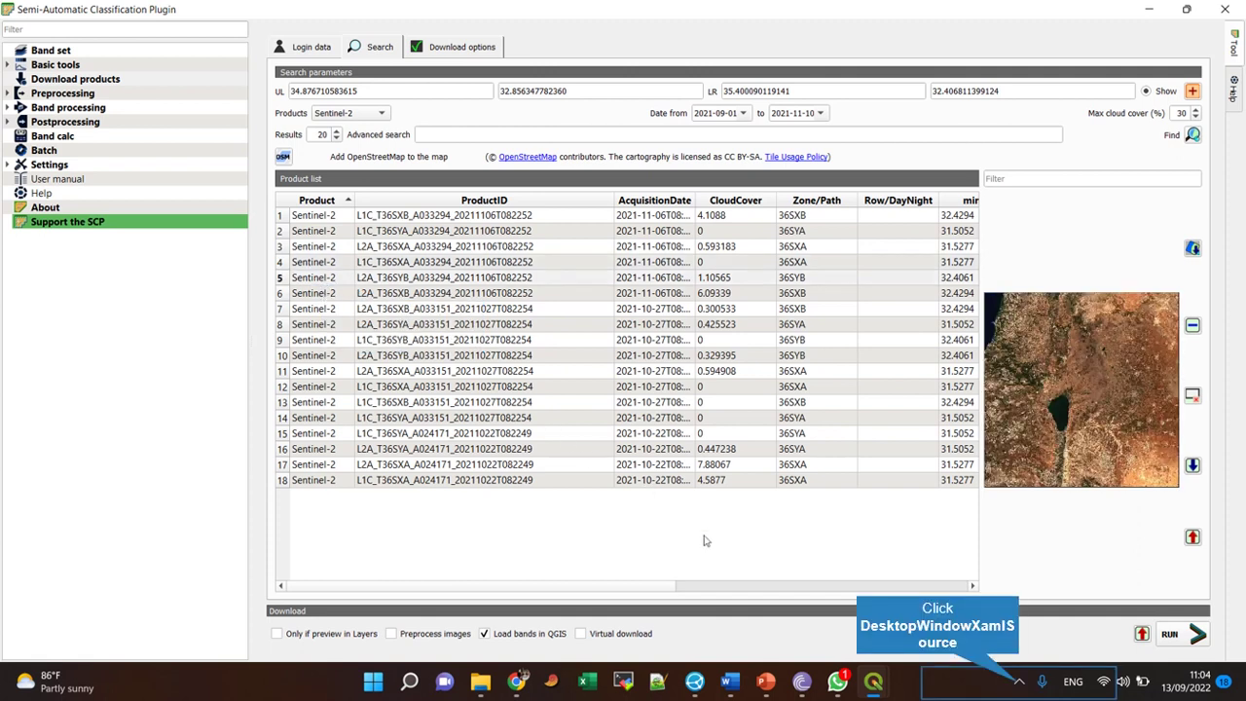
{"action": "left_click", "coordinate": [1020, 684]}
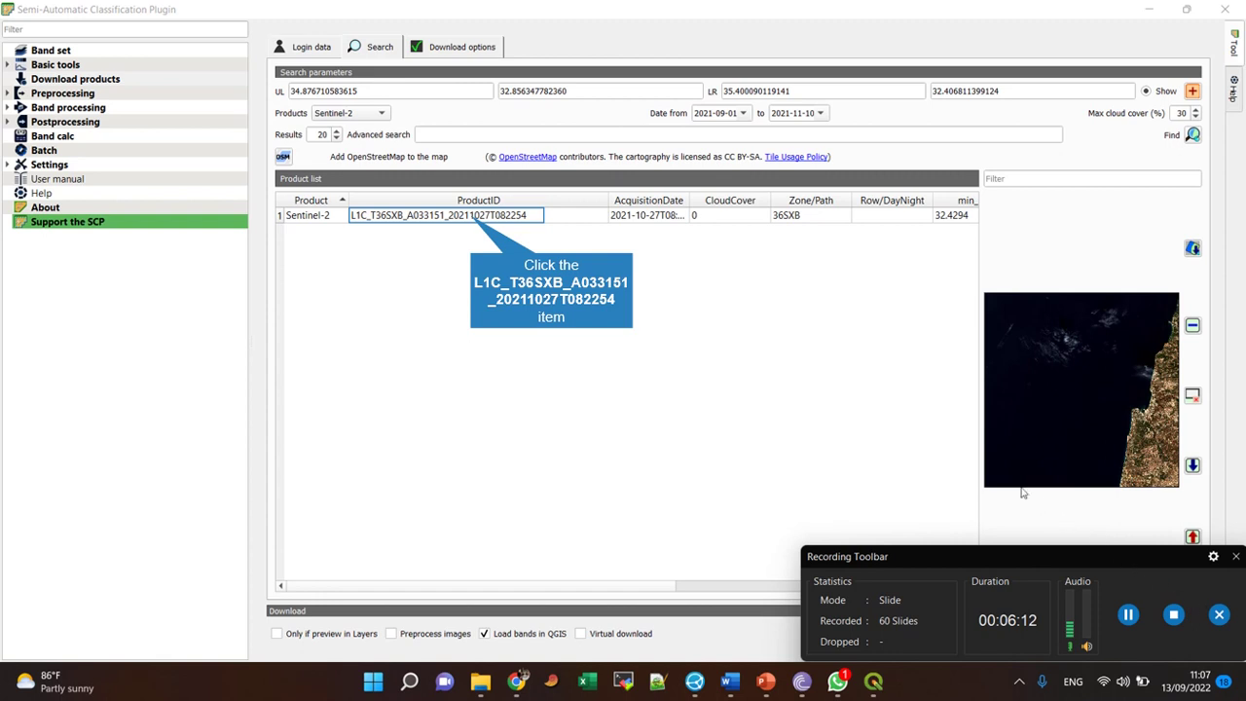
Close the recorder dialog and enable Preprocess images in the Download section.
{"action": "left_click", "coordinate": [888, 387]}
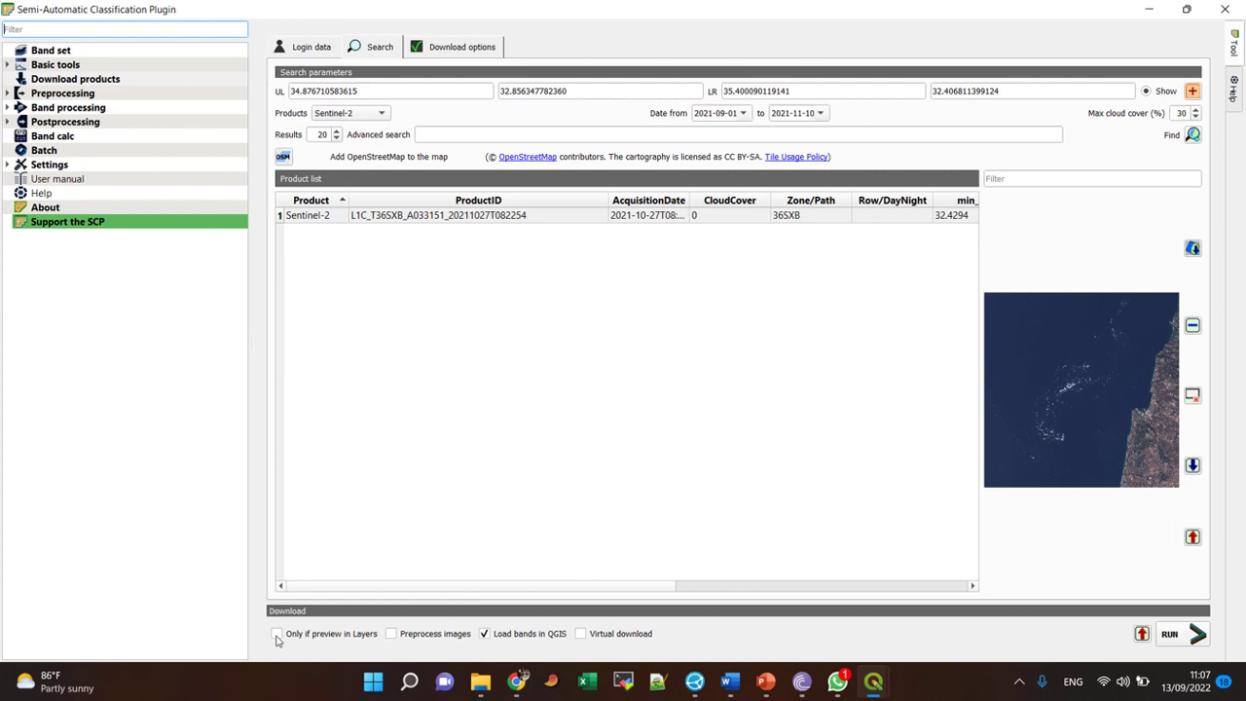
{"action": "mouse_move", "coordinate": [391, 633]}
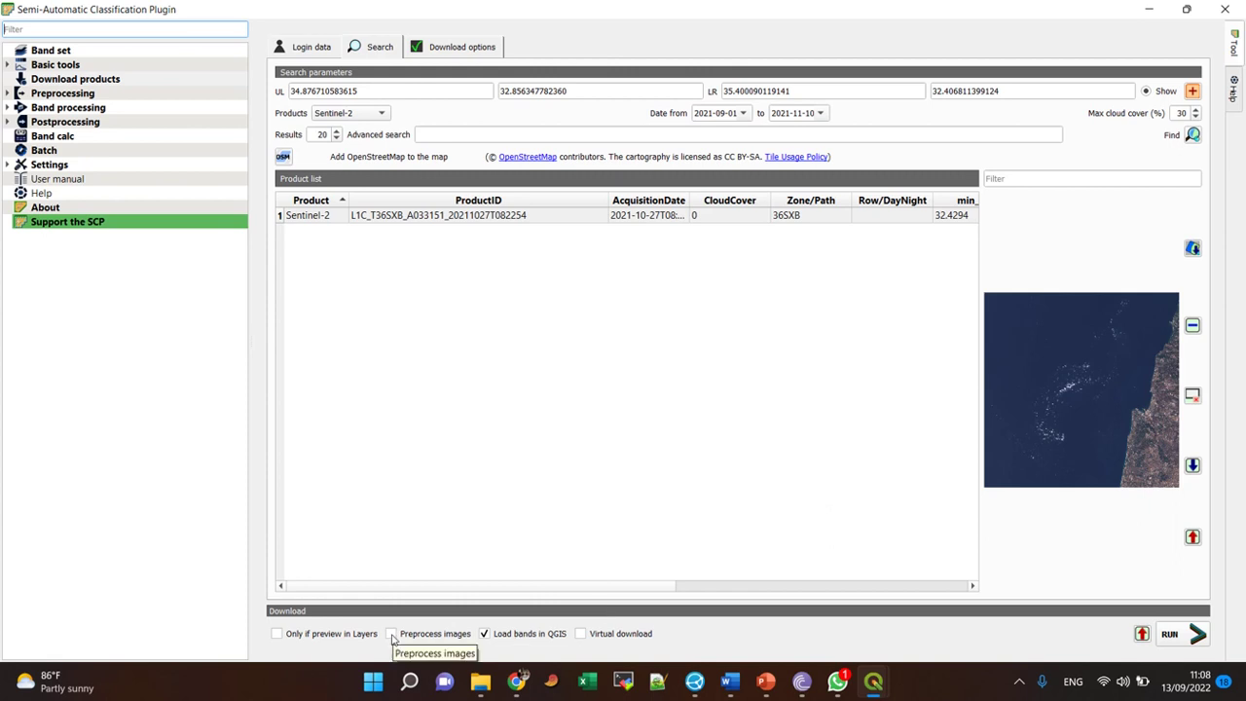
{"action": "left_click", "coordinate": [391, 634]}
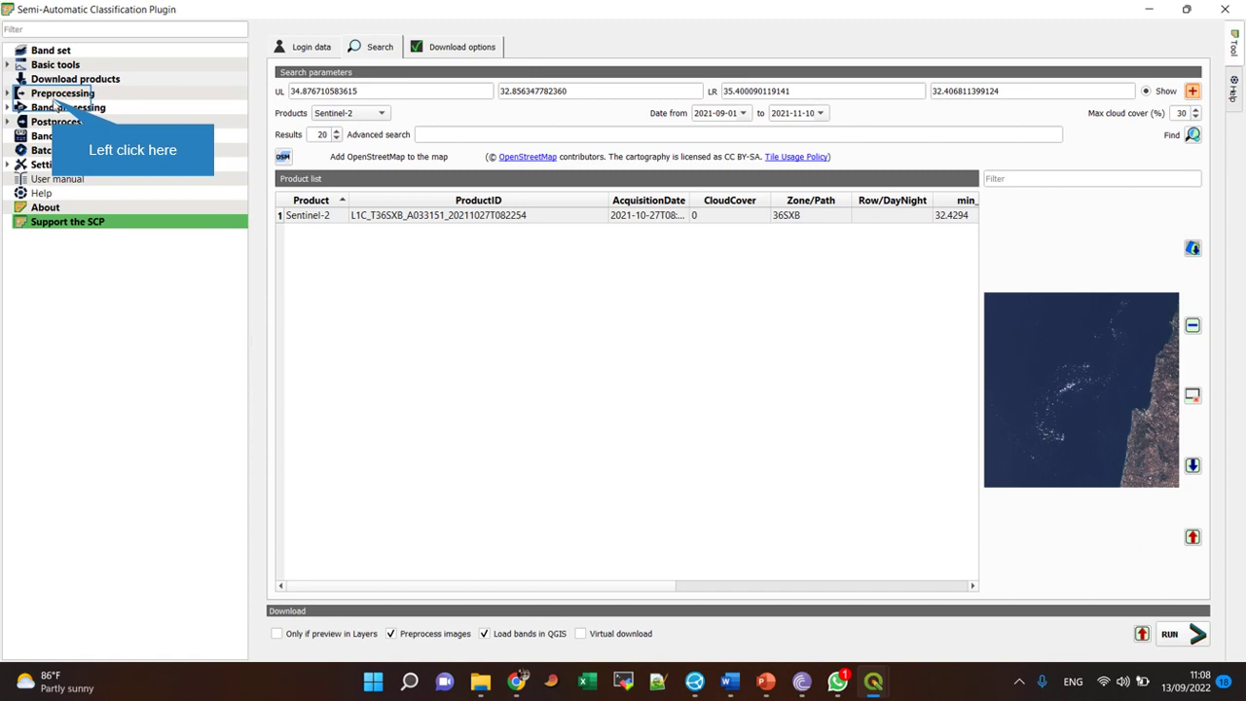
{"action": "left_click", "coordinate": [54, 97]}
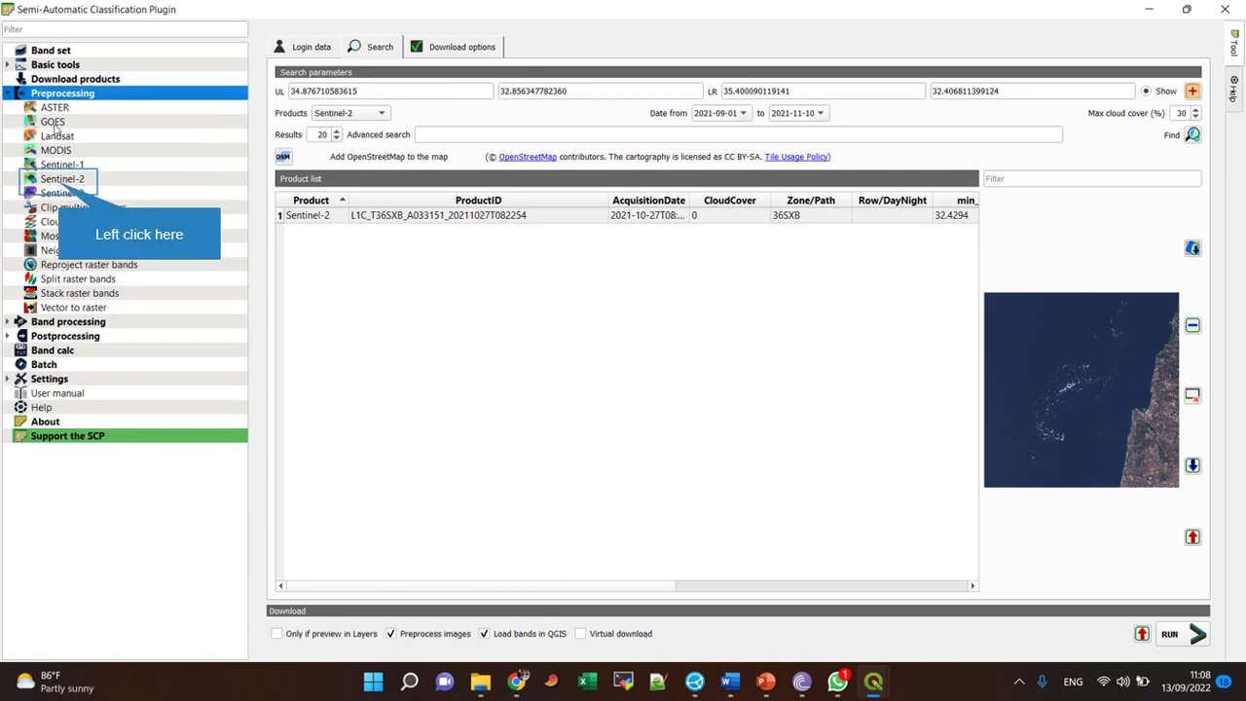
{"action": "left_click", "coordinate": [60, 182]}
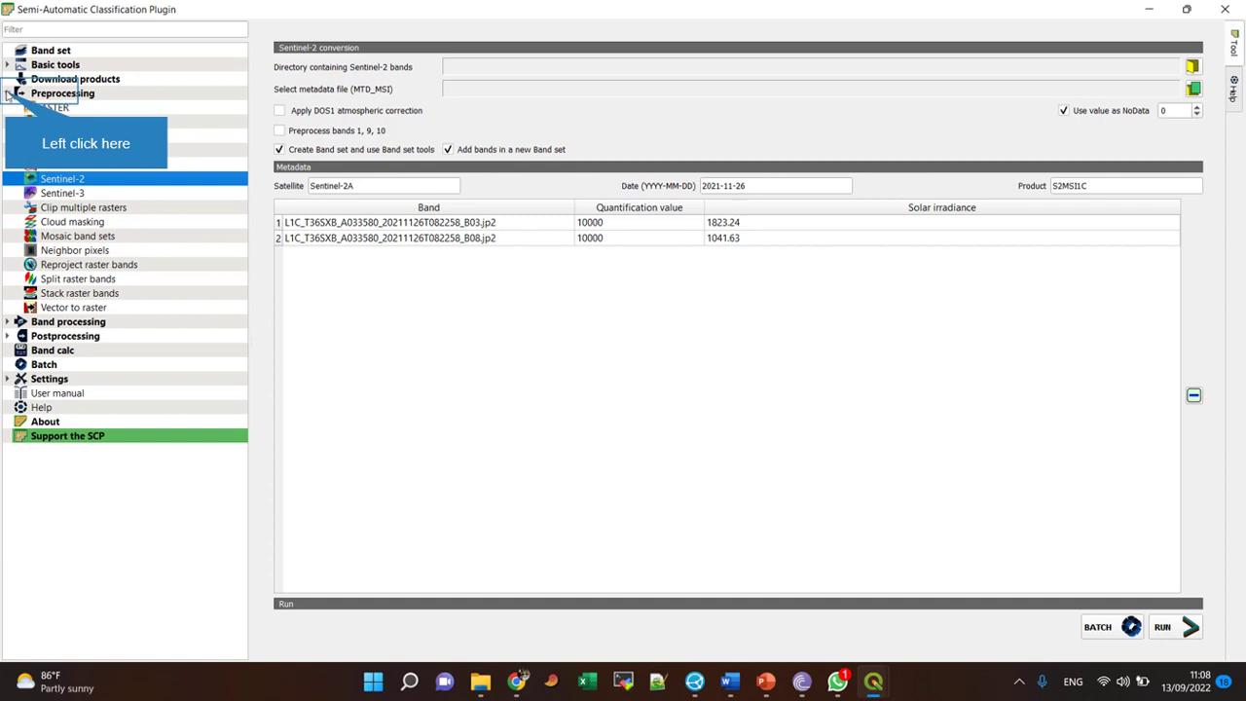
{"action": "left_click", "coordinate": [9, 94]}
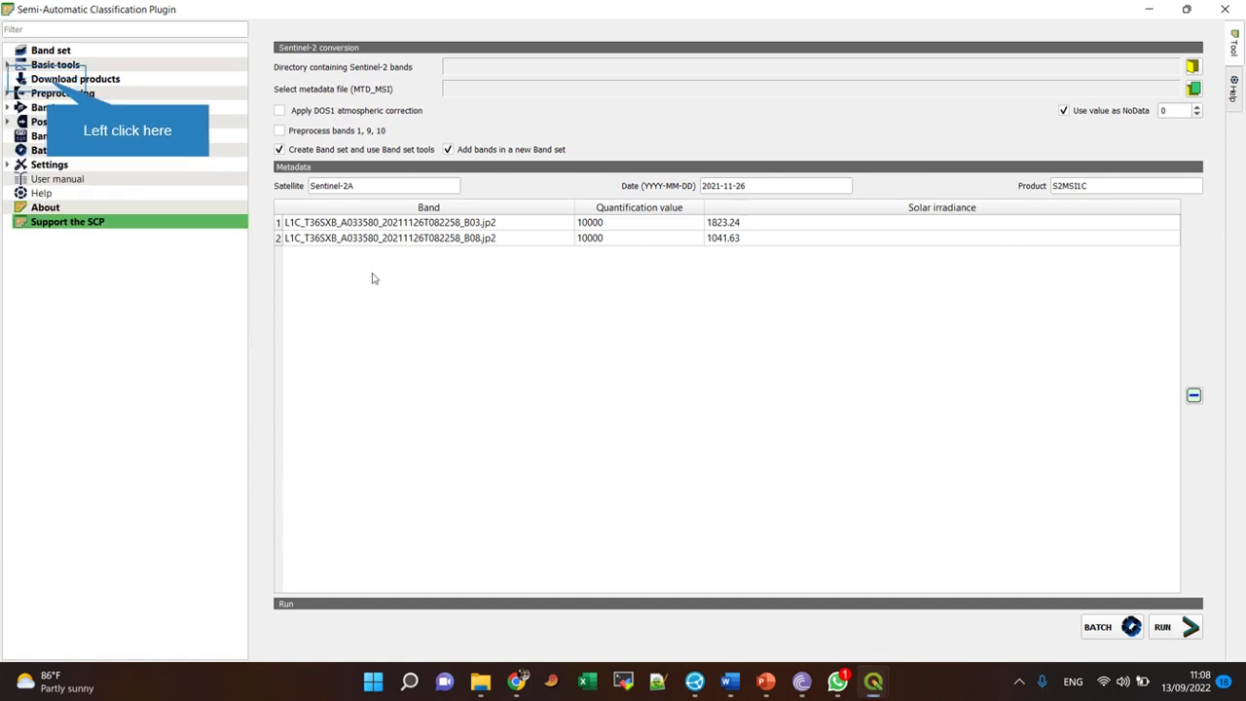
{"action": "left_click", "coordinate": [46, 82]}
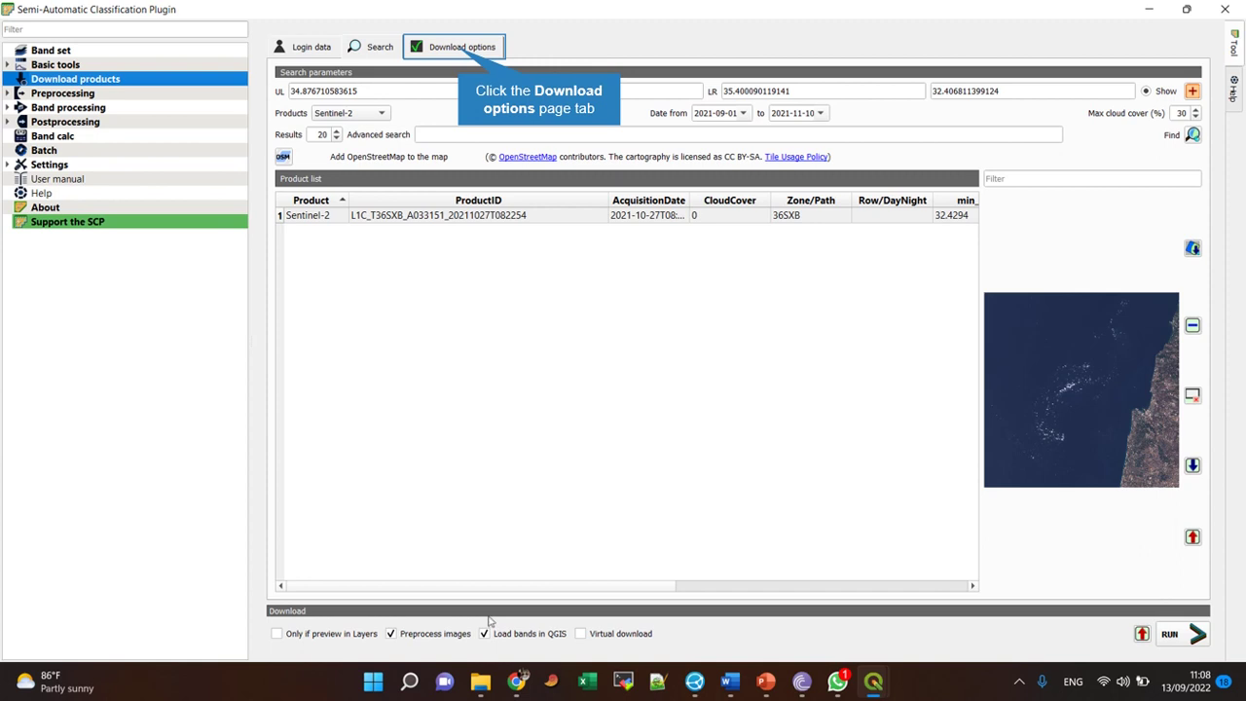
Show the Download options to verify bands 3 and 8 are ticked.
{"action": "left_click", "coordinate": [462, 46]}
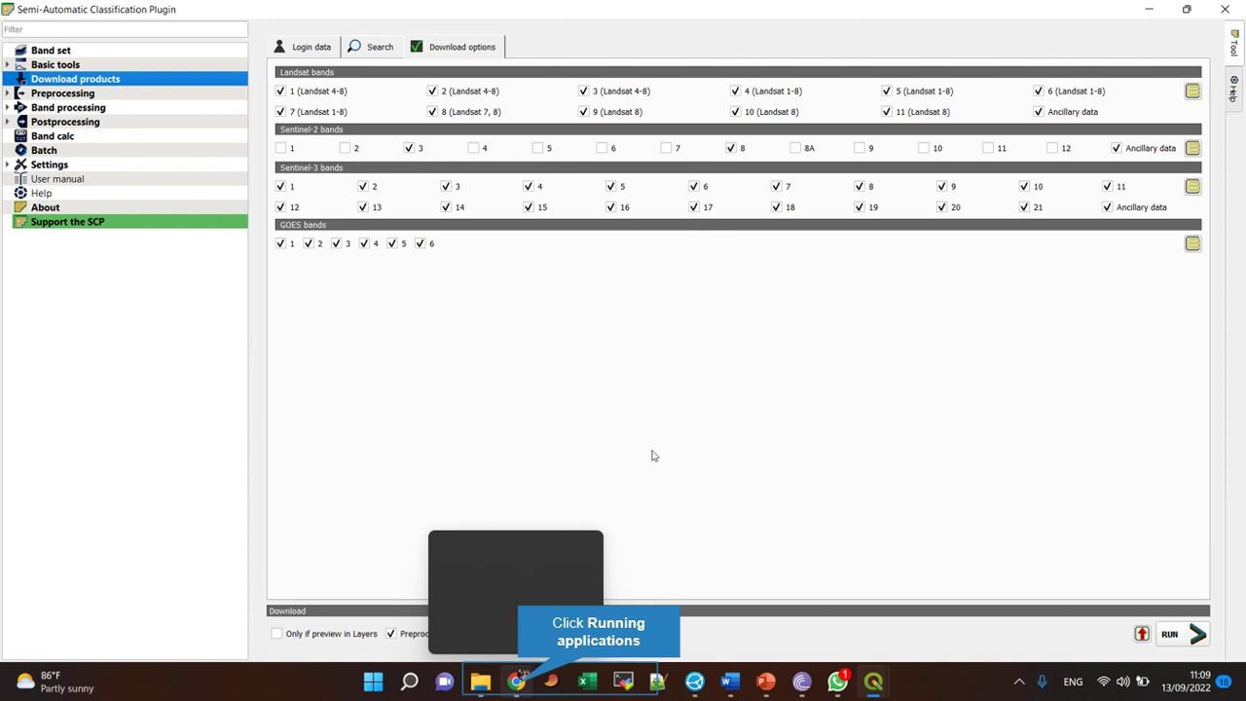
Search Chrome for 'sentinel 2 bands' and scroll the hatarilabs article to its Band List.
{"action": "left_click", "coordinate": [524, 686]}
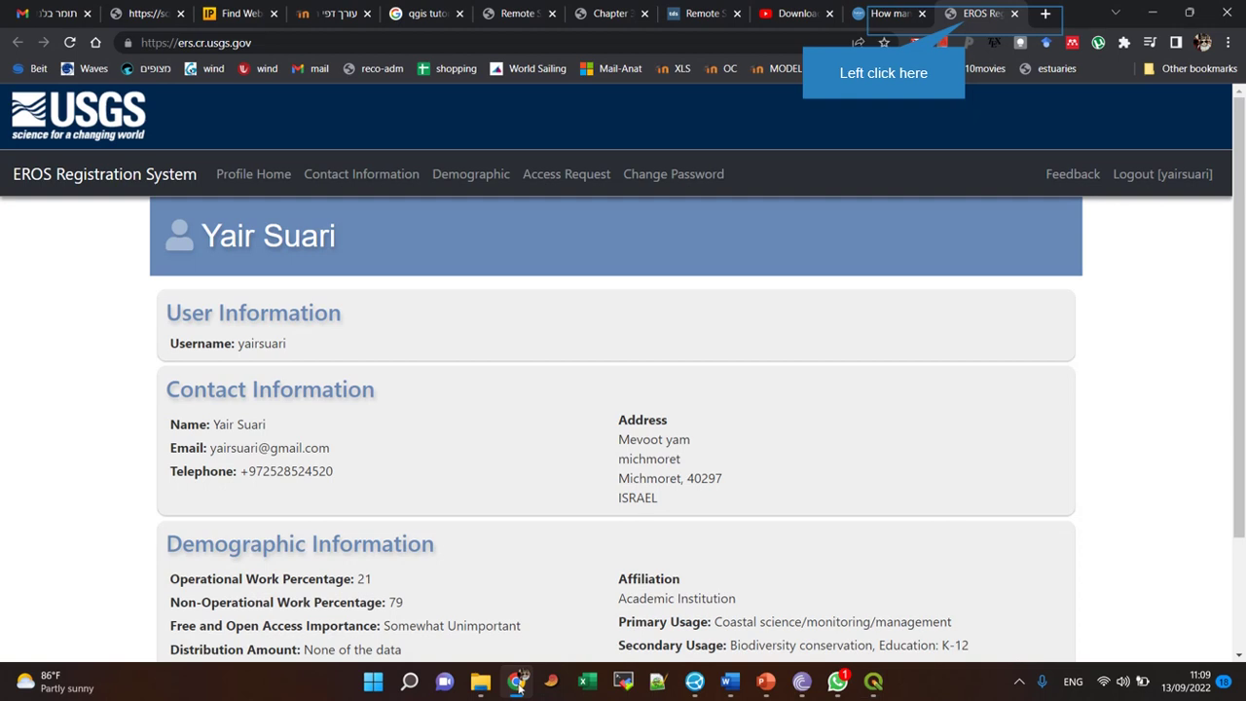
{"action": "left_click", "coordinate": [967, 25]}
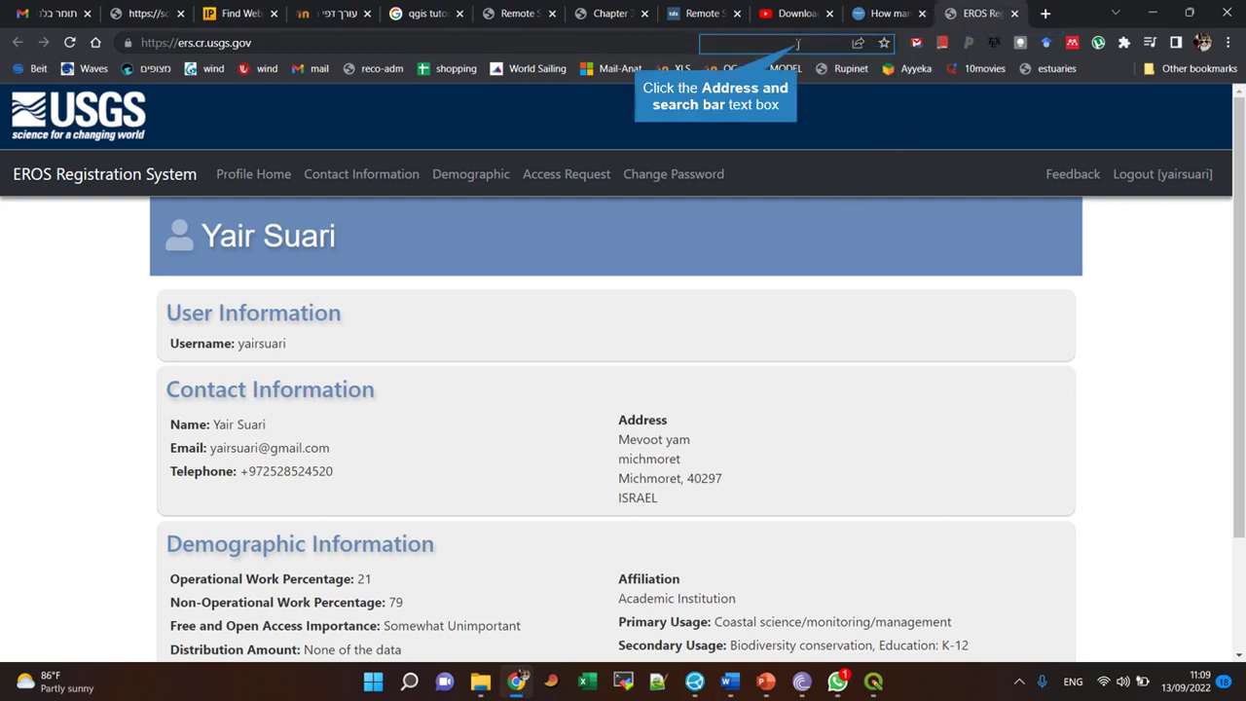
{"action": "left_click", "coordinate": [798, 44]}
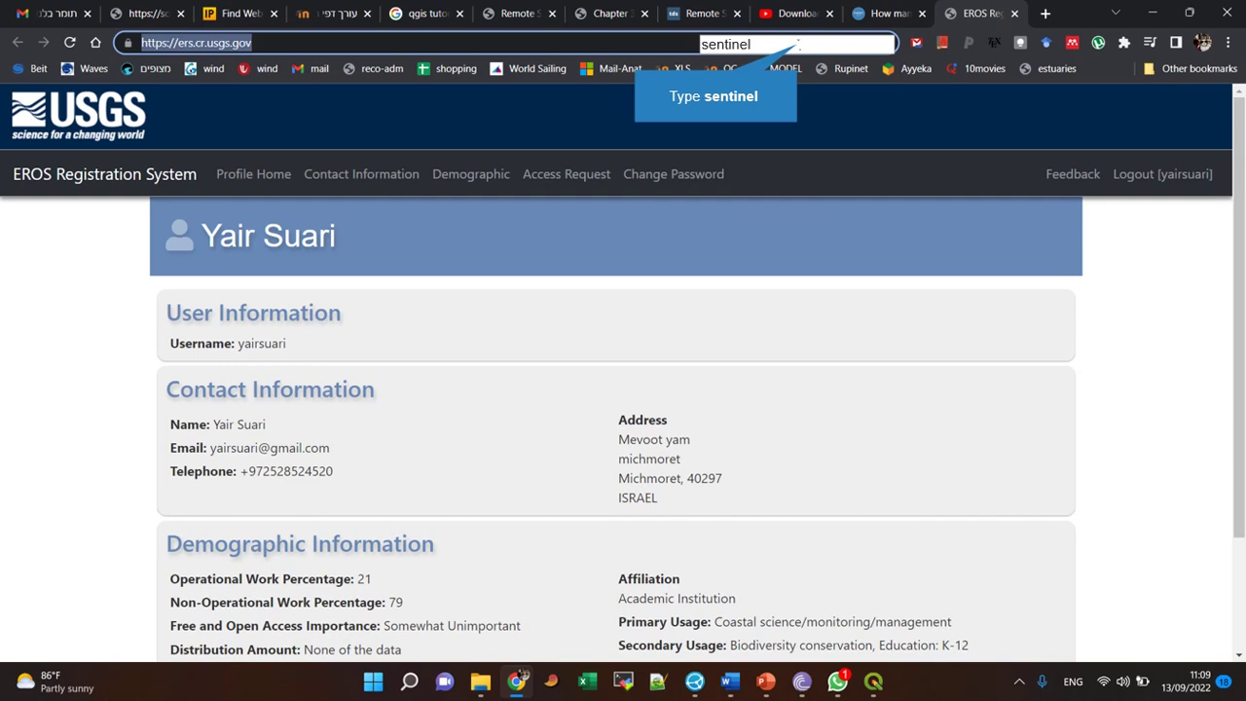
{"action": "type", "text": "sentinel"}
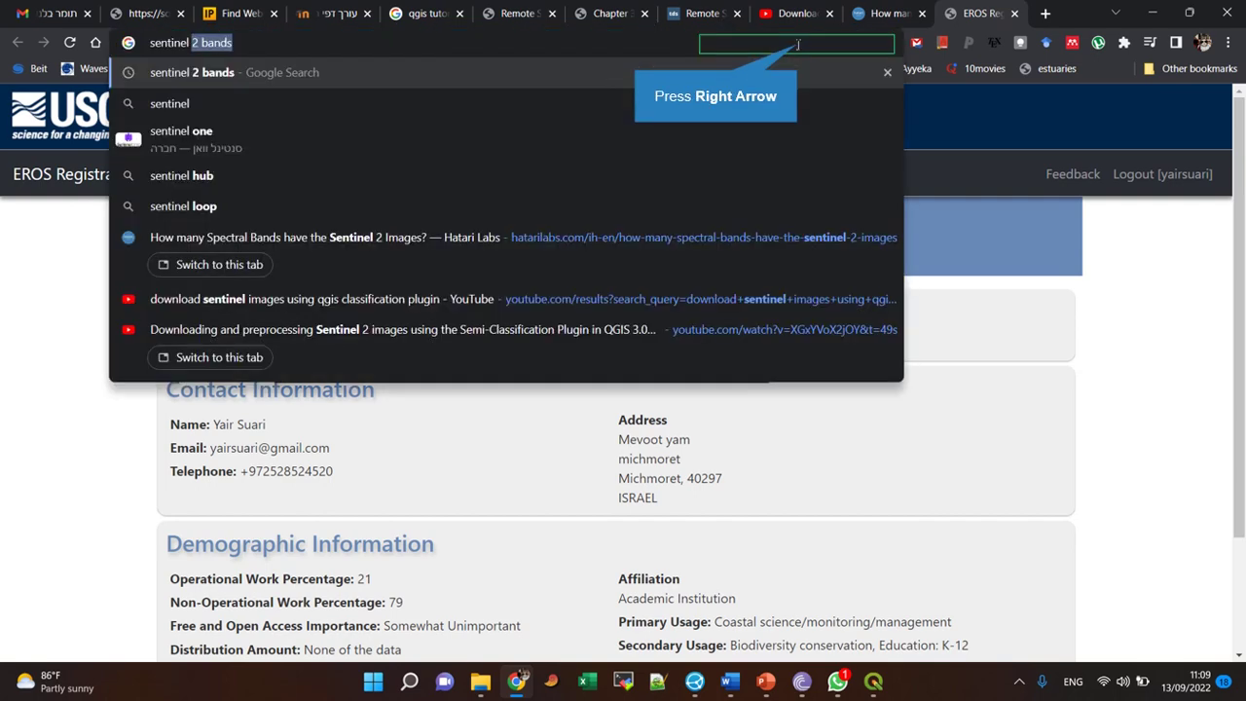
{"action": "key", "text": "Right"}
{"action": "key", "text": "Return"}
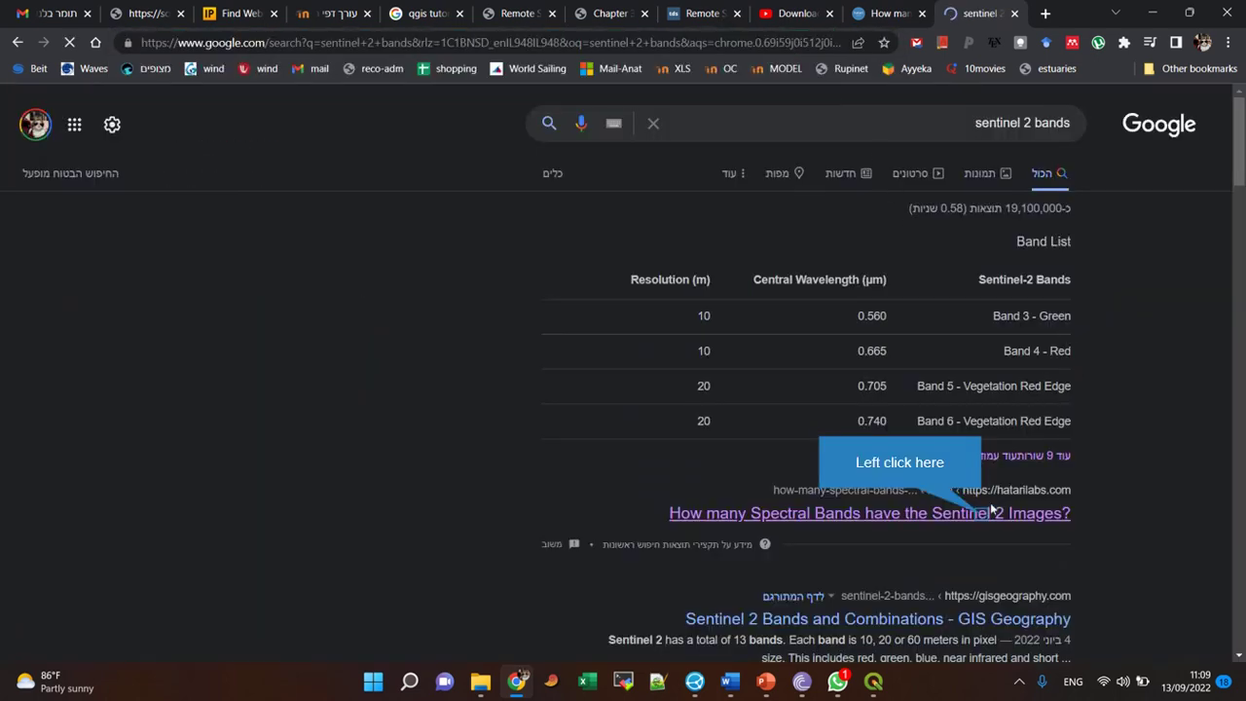
{"action": "left_click", "coordinate": [992, 510]}
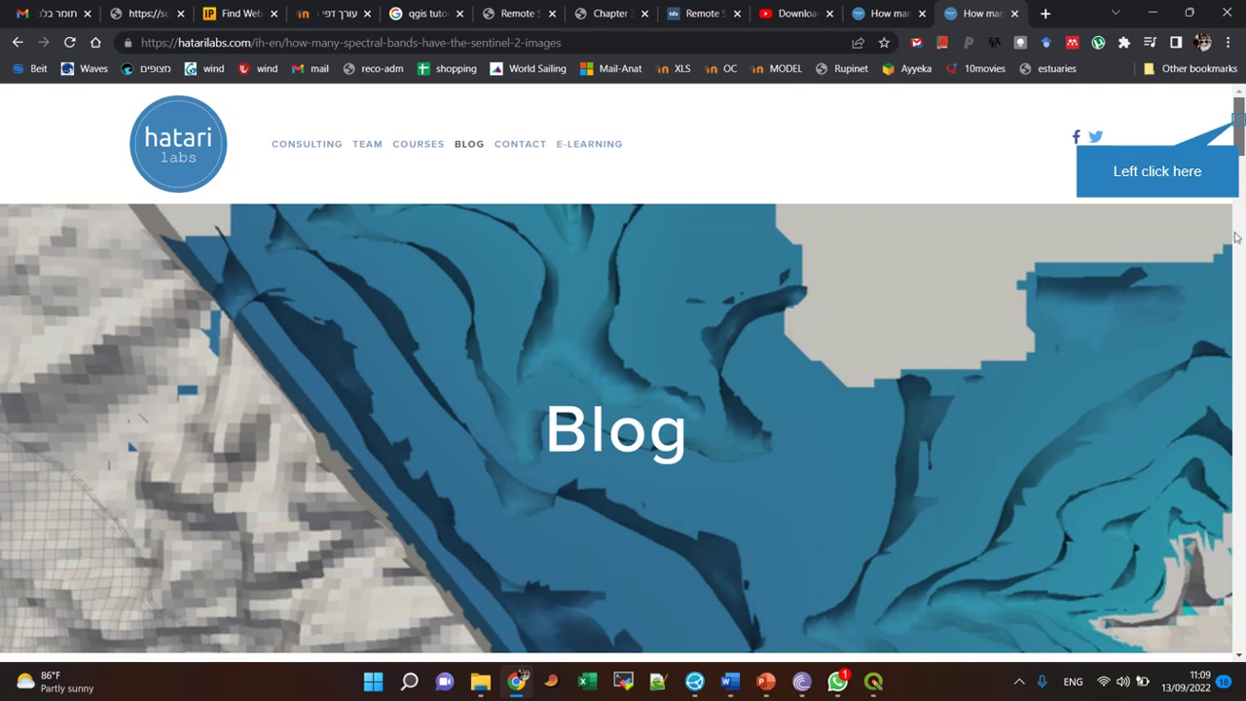
{"action": "left_click_drag", "start_coordinate": [1239, 122], "coordinate": [1238, 271]}
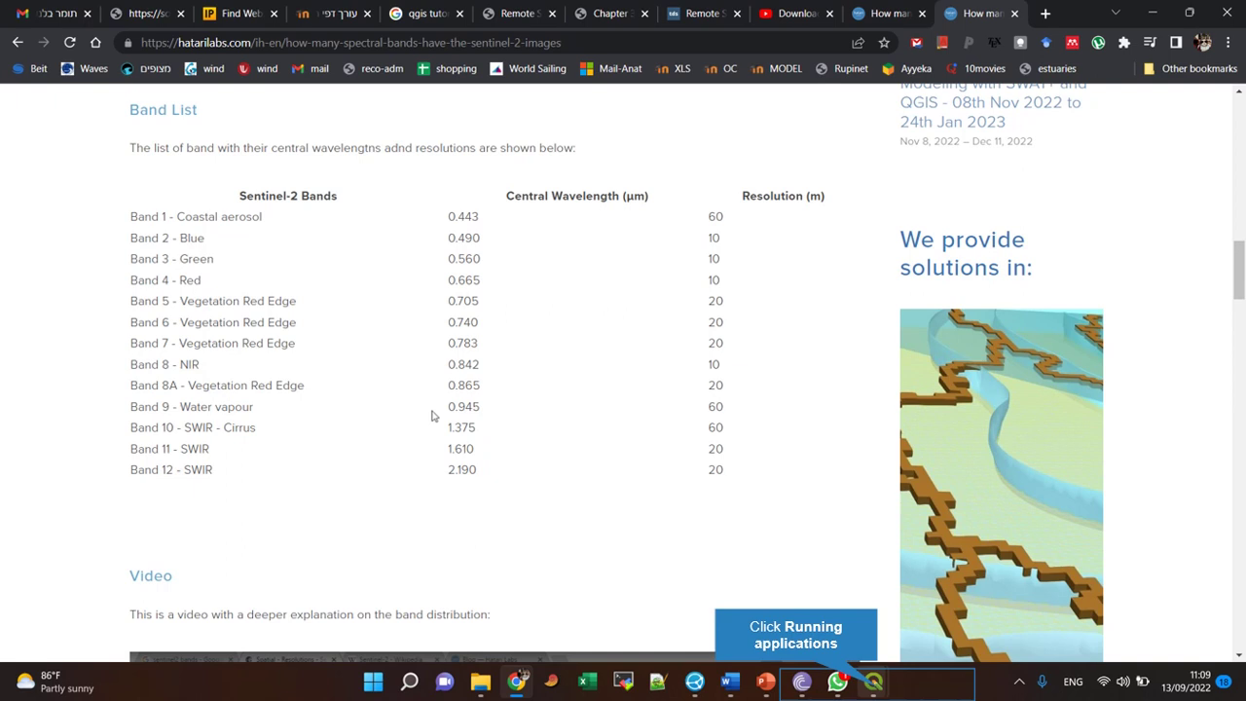
{"action": "mouse_move", "coordinate": [873, 682]}
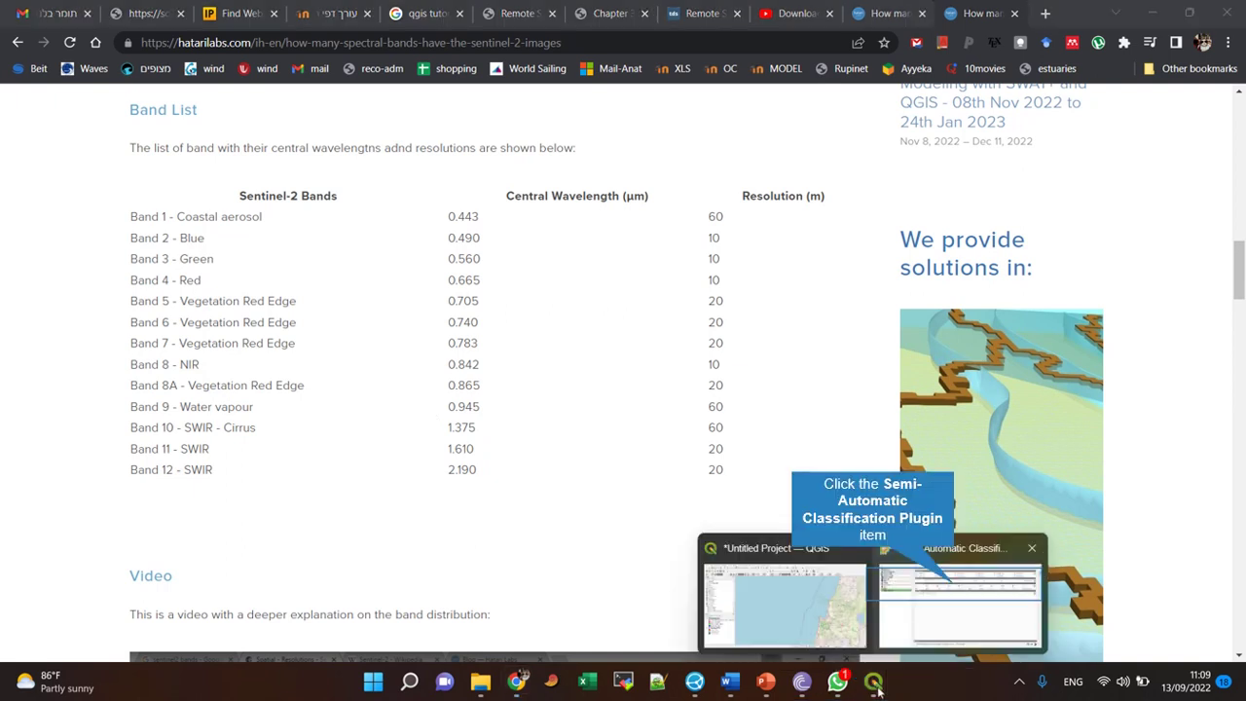
Download the 27 October Sentinel-2 product from the Search tab into C:\tmp.
{"action": "left_click", "coordinate": [955, 589]}
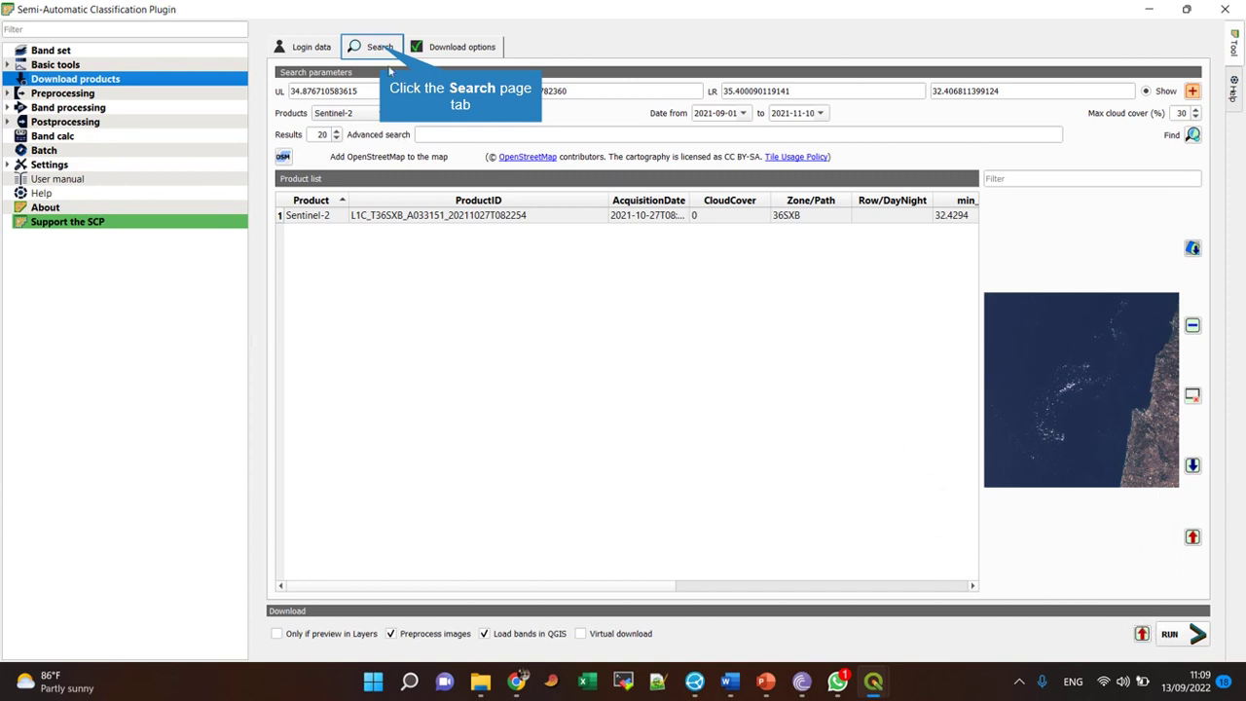
{"action": "left_click", "coordinate": [384, 49]}
{"action": "left_click", "coordinate": [1182, 637]}
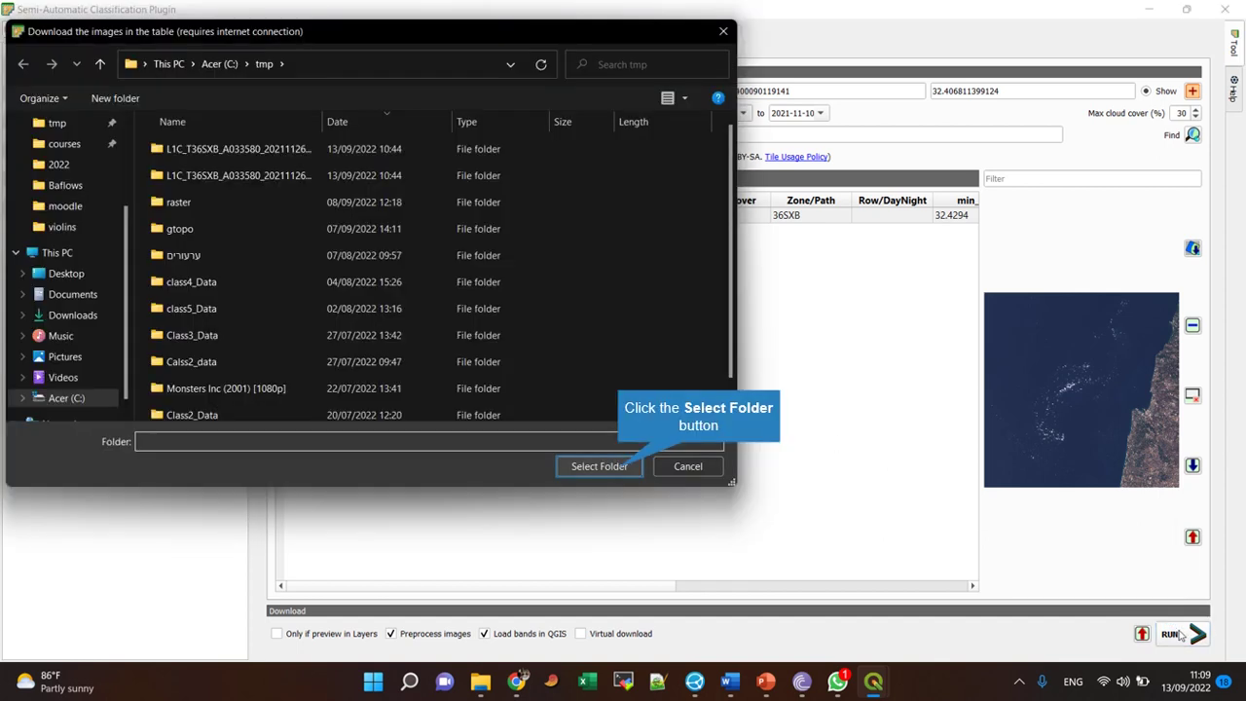
{"action": "left_click", "coordinate": [624, 472]}
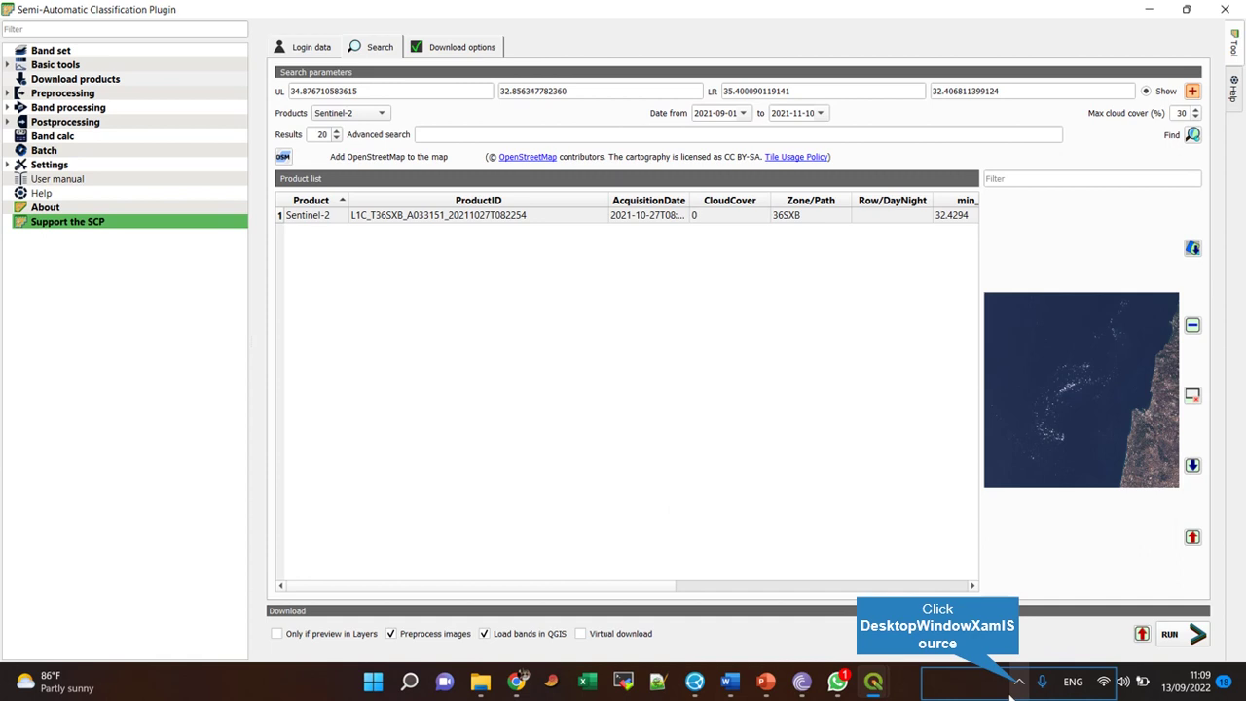
{"action": "left_click", "coordinate": [1019, 685]}
{"action": "left_click", "coordinate": [1019, 638]}
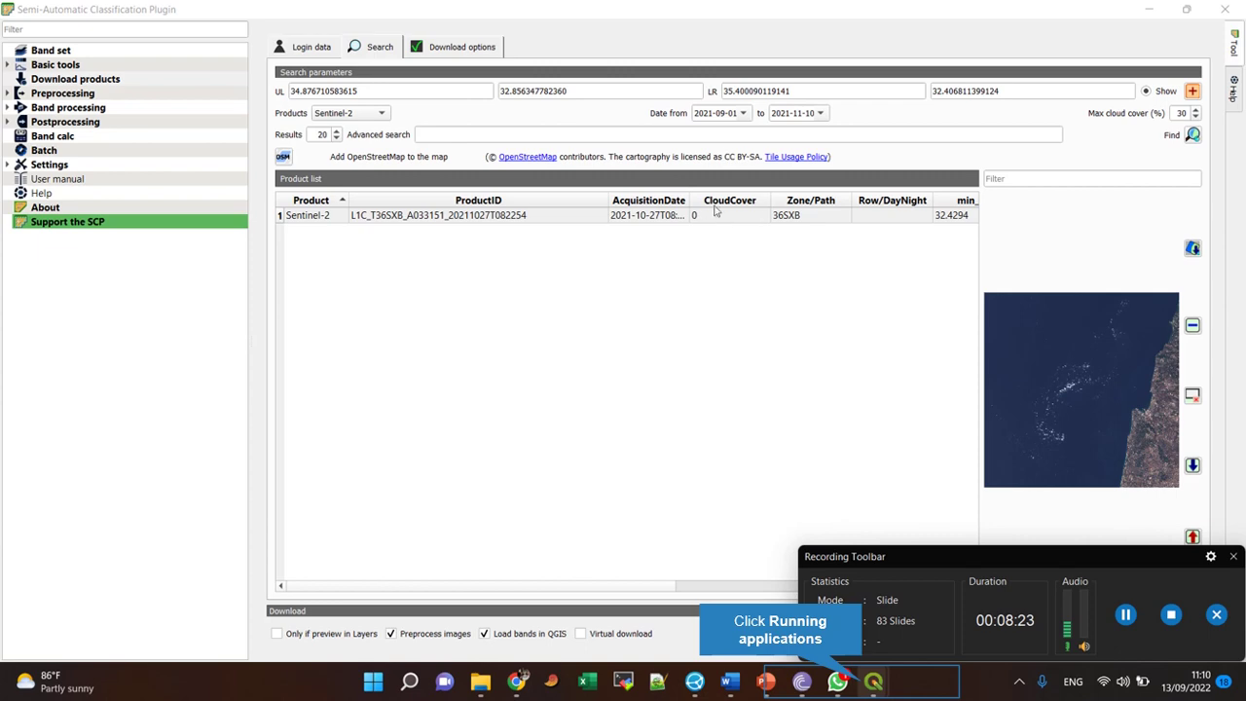
Check each RT_ layer's Properties Information tab, confirming bands B08 and B03.
{"action": "left_click", "coordinate": [865, 686]}
{"action": "left_click", "coordinate": [783, 623]}
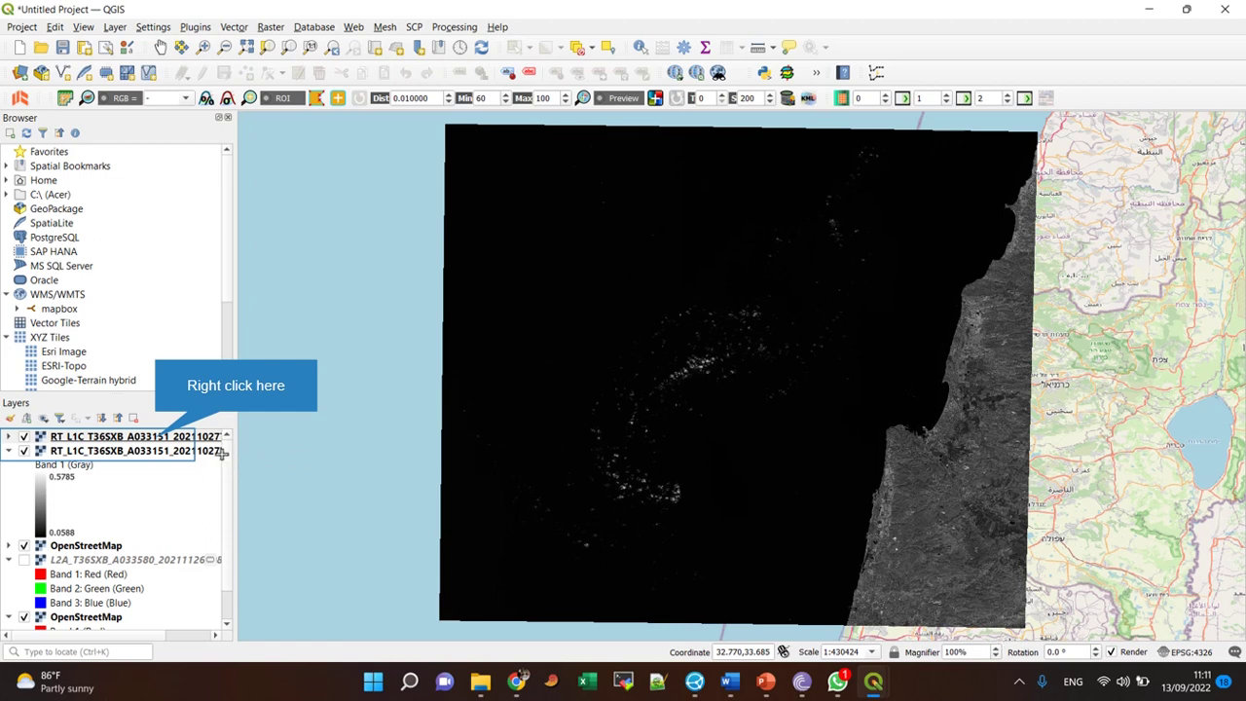
{"action": "right_click", "coordinate": [158, 438]}
{"action": "left_click", "coordinate": [201, 430]}
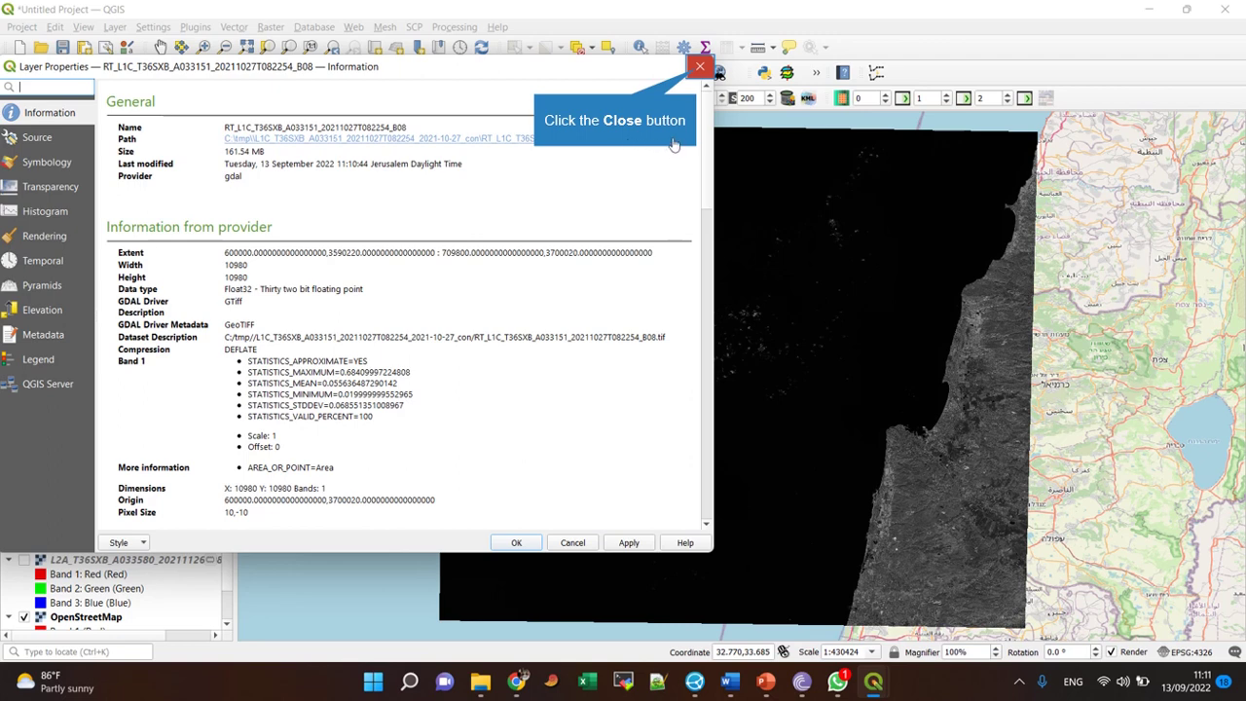
{"action": "left_click", "coordinate": [698, 68]}
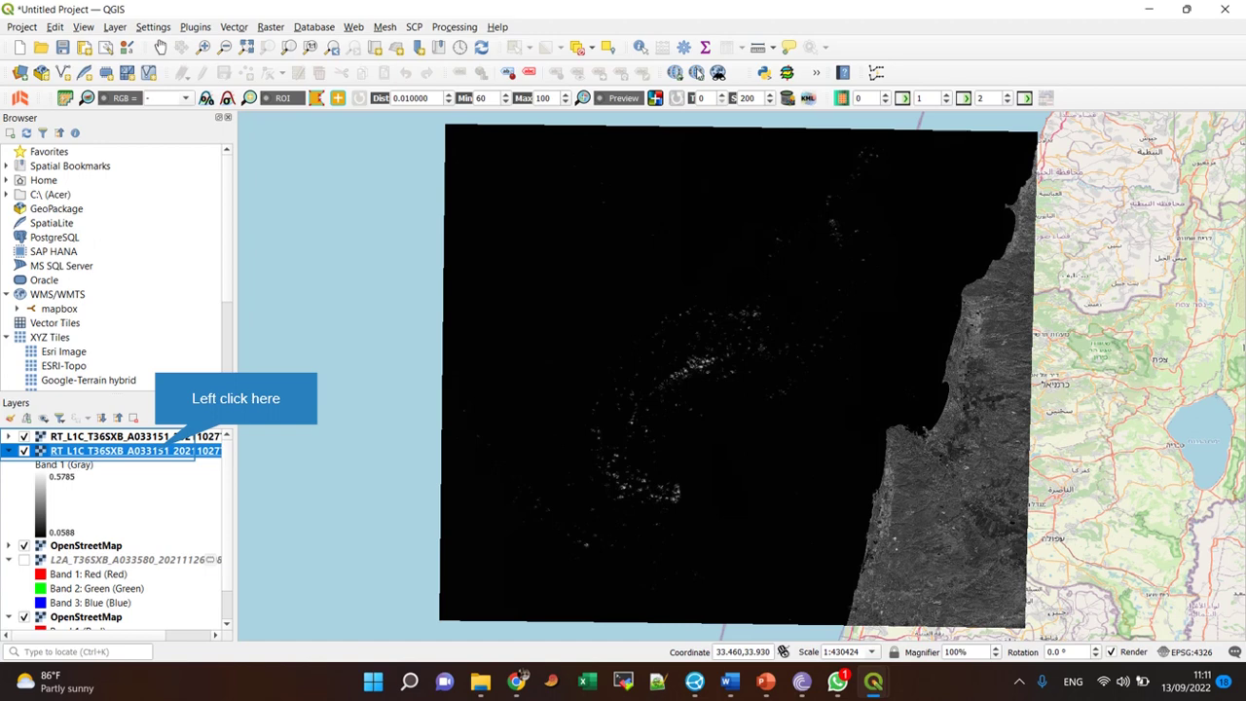
{"action": "left_click", "coordinate": [156, 453]}
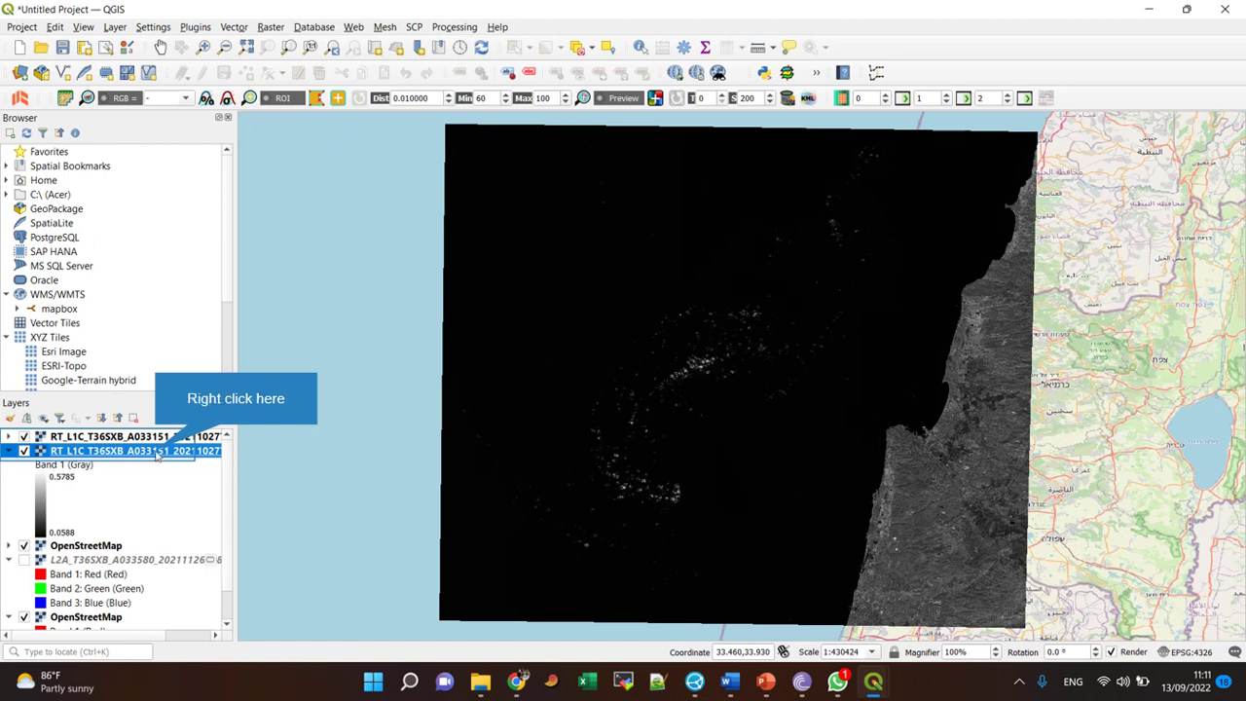
{"action": "right_click", "coordinate": [156, 453]}
{"action": "left_click", "coordinate": [194, 446]}
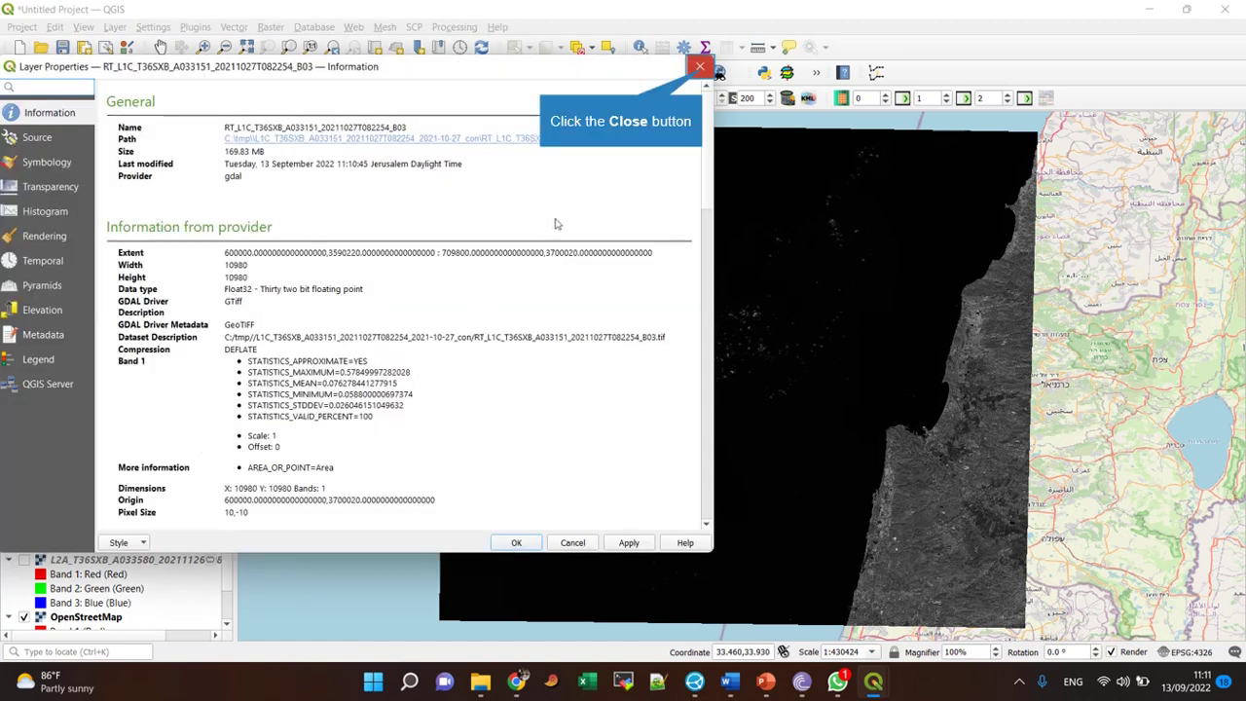
{"action": "left_click", "coordinate": [700, 67]}
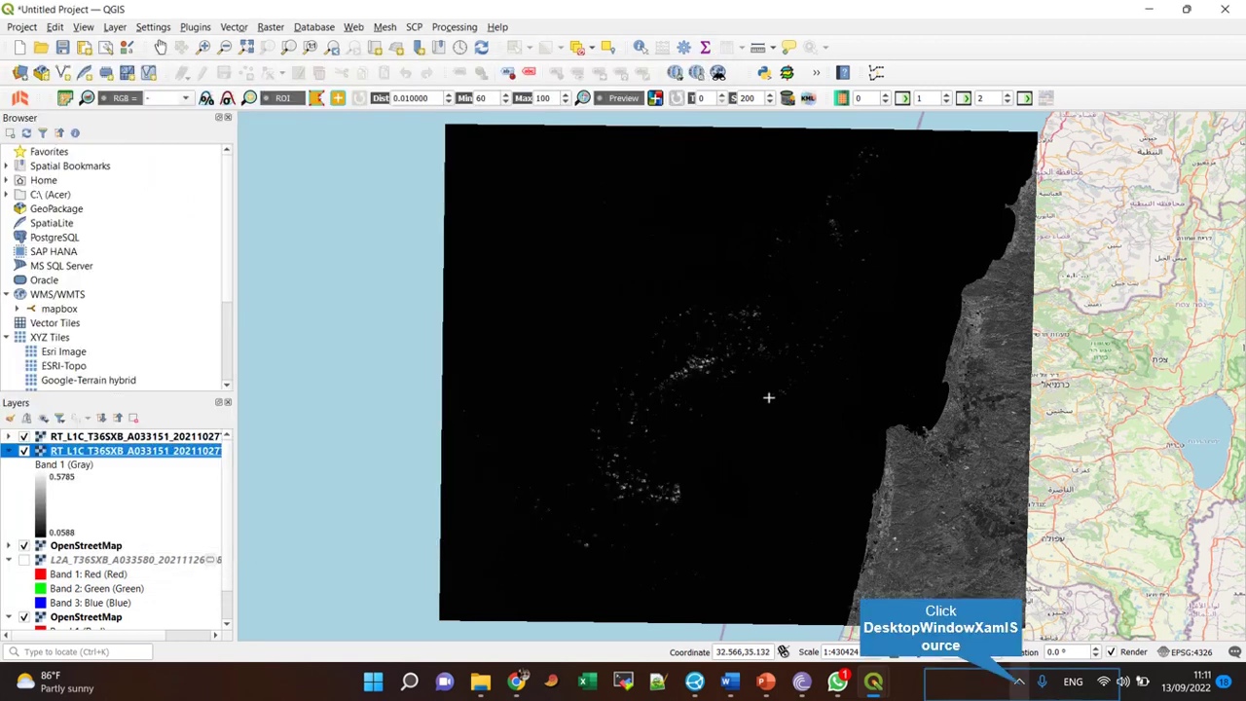